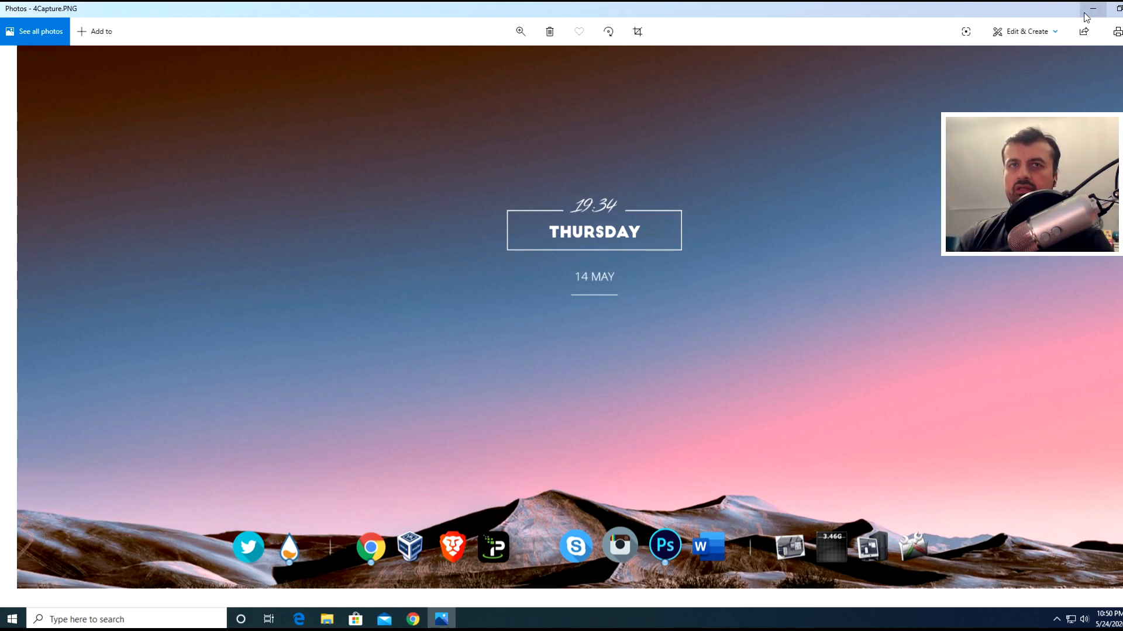
Minimise the open photo, switch to Chrome and go to bit.ly/pcduk2020.
left_click(1118, 9)
left_click(1091, 20)
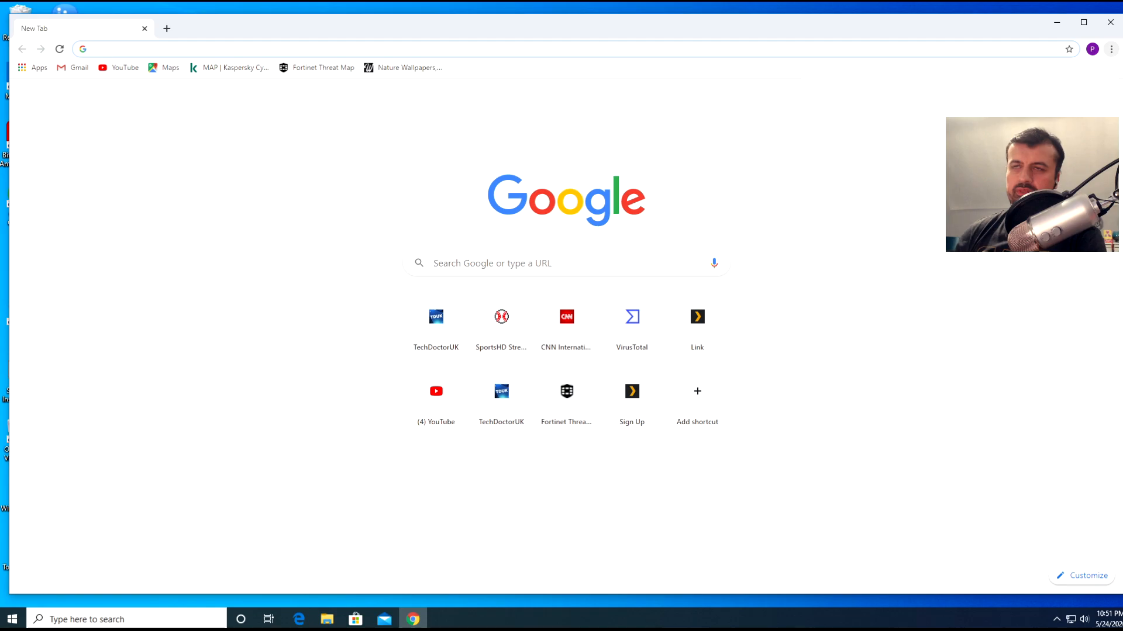
type("bit")
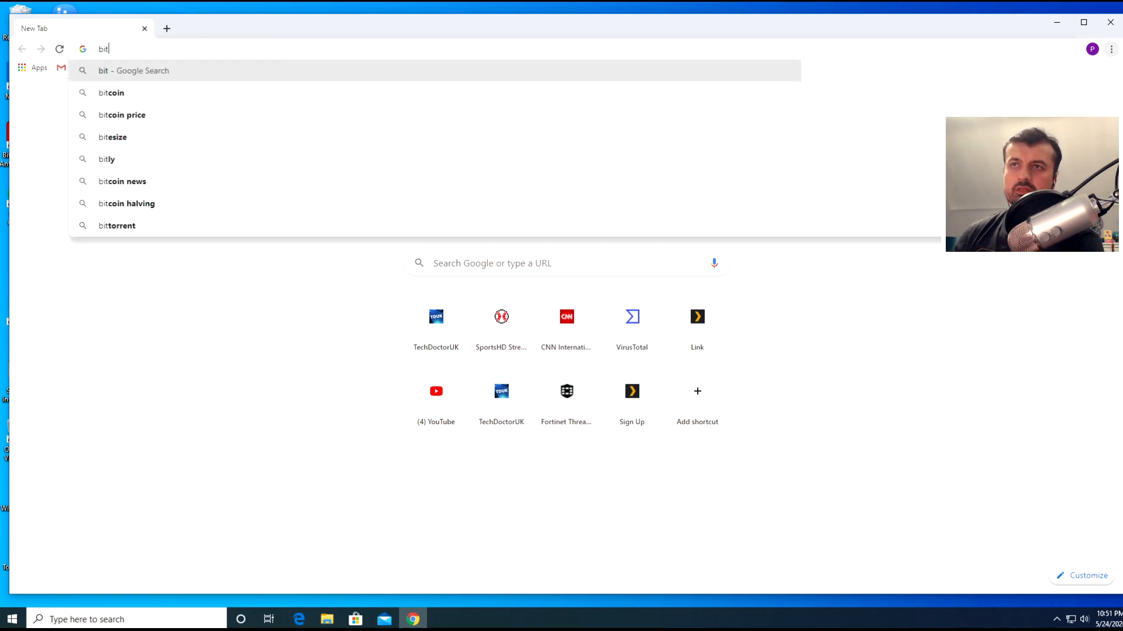
type(".ly/")
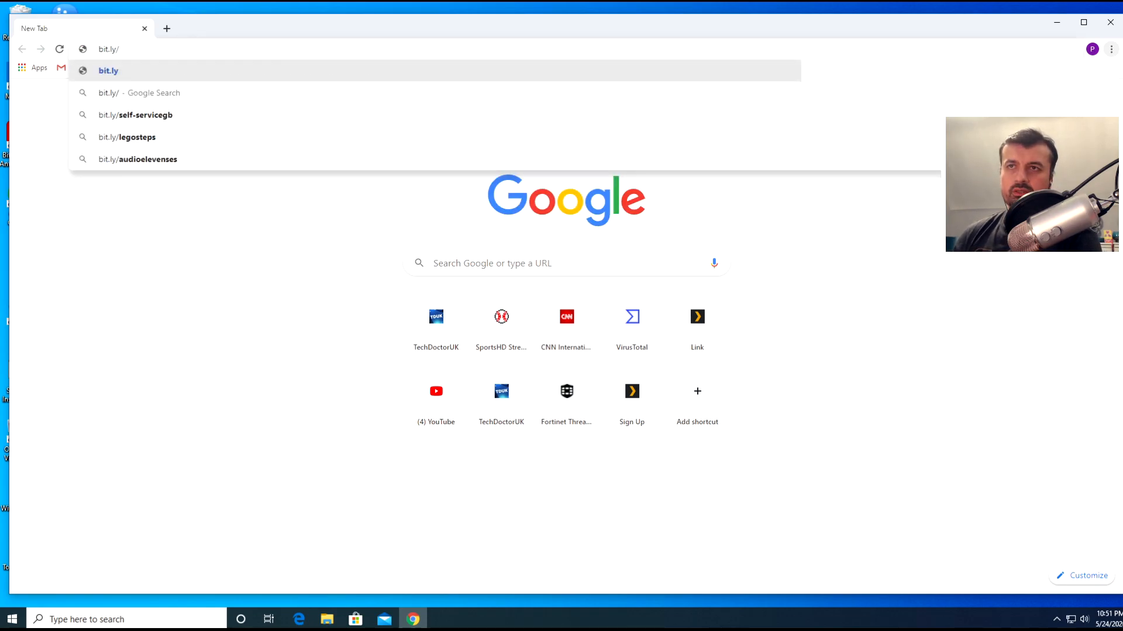
type("pcduk")
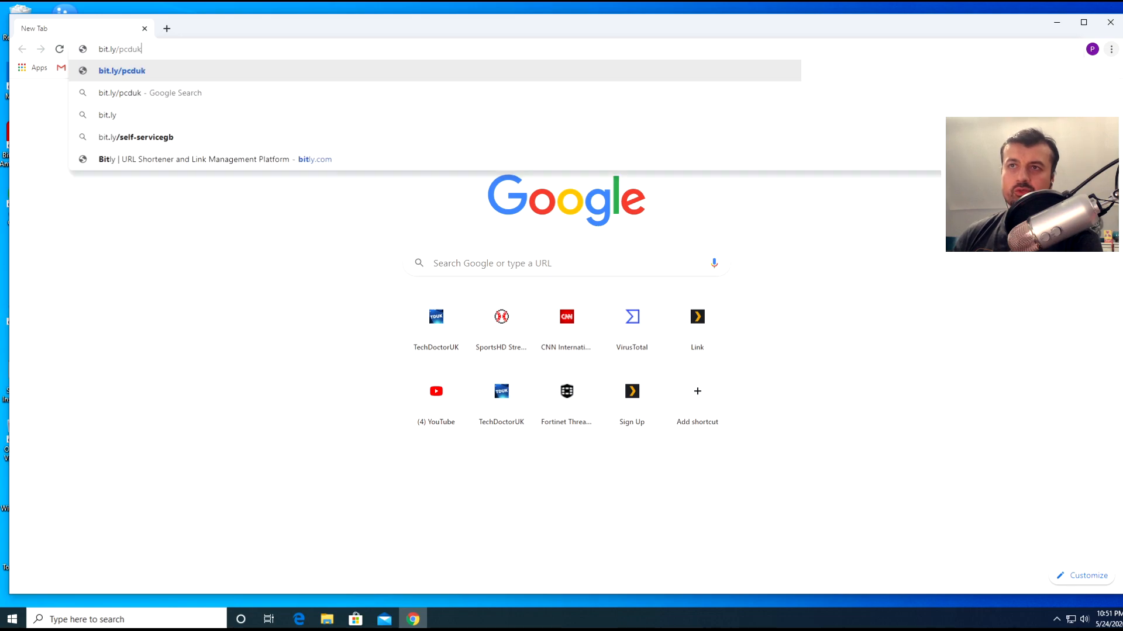
type("2020")
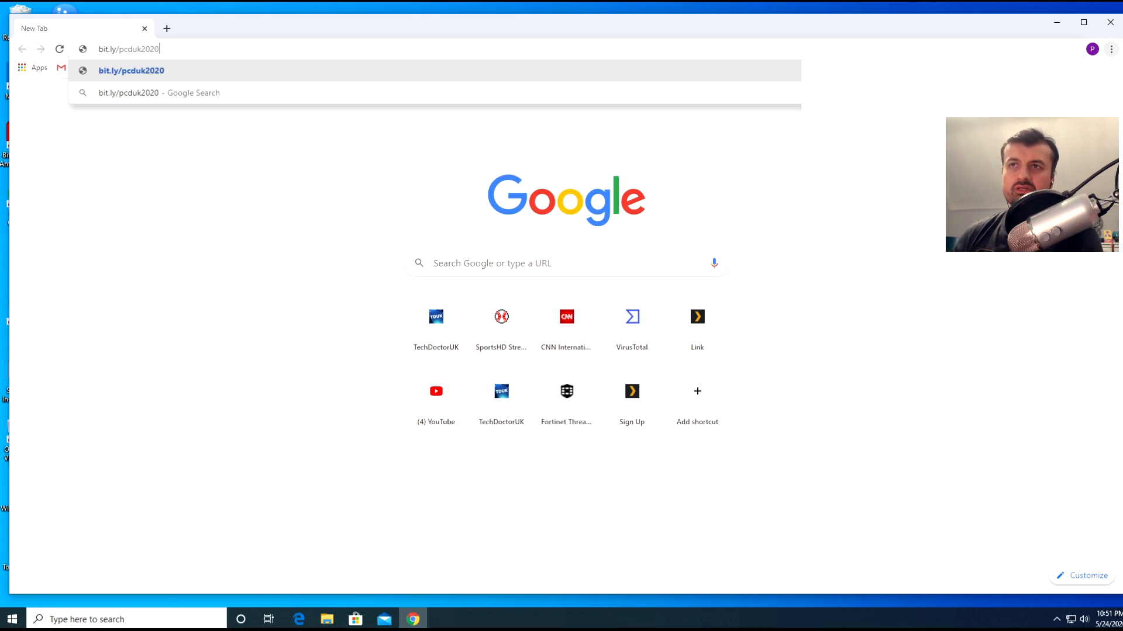
key("Return")
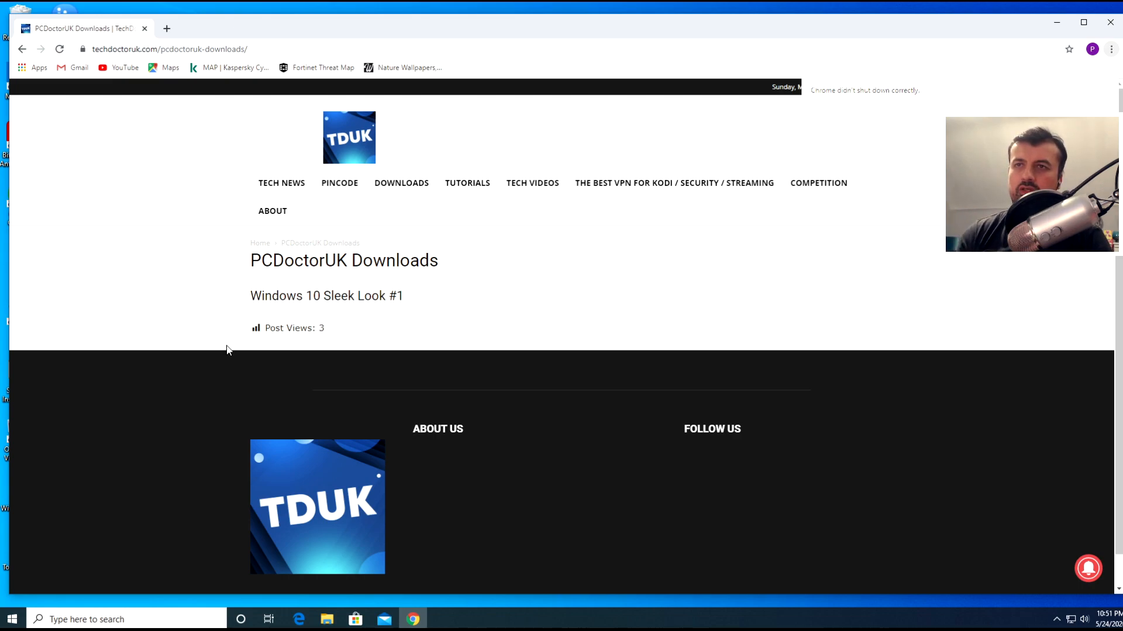
Download the Windows 10 Sleek Look #1 package, open PCDUK-Sleek01.zip and minimise the browser.
left_click(381, 300)
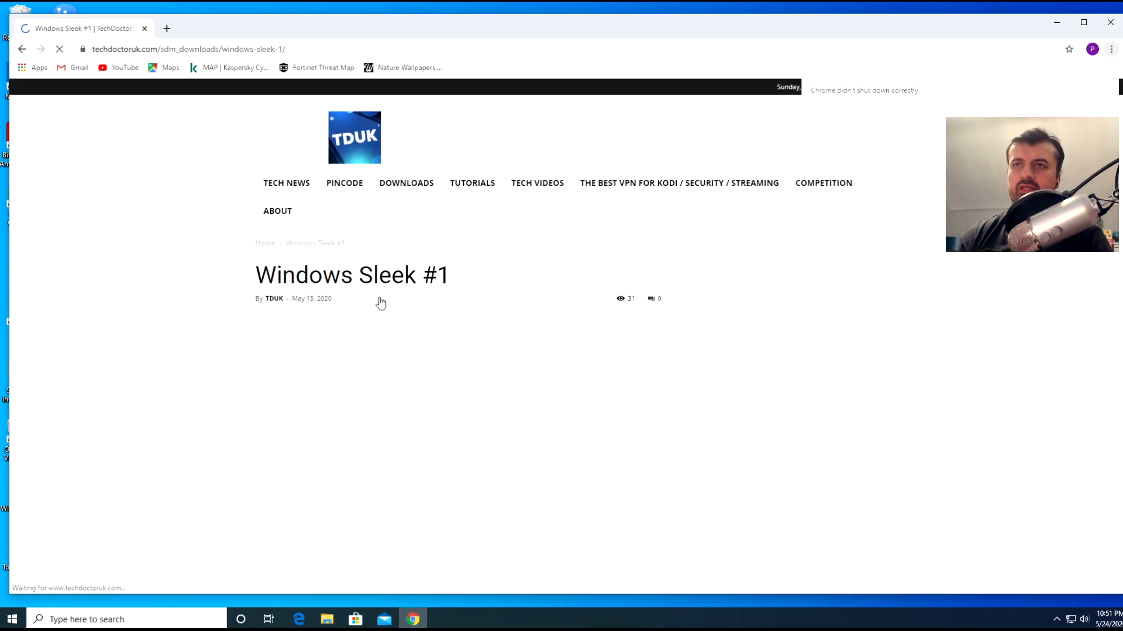
left_click(267, 513)
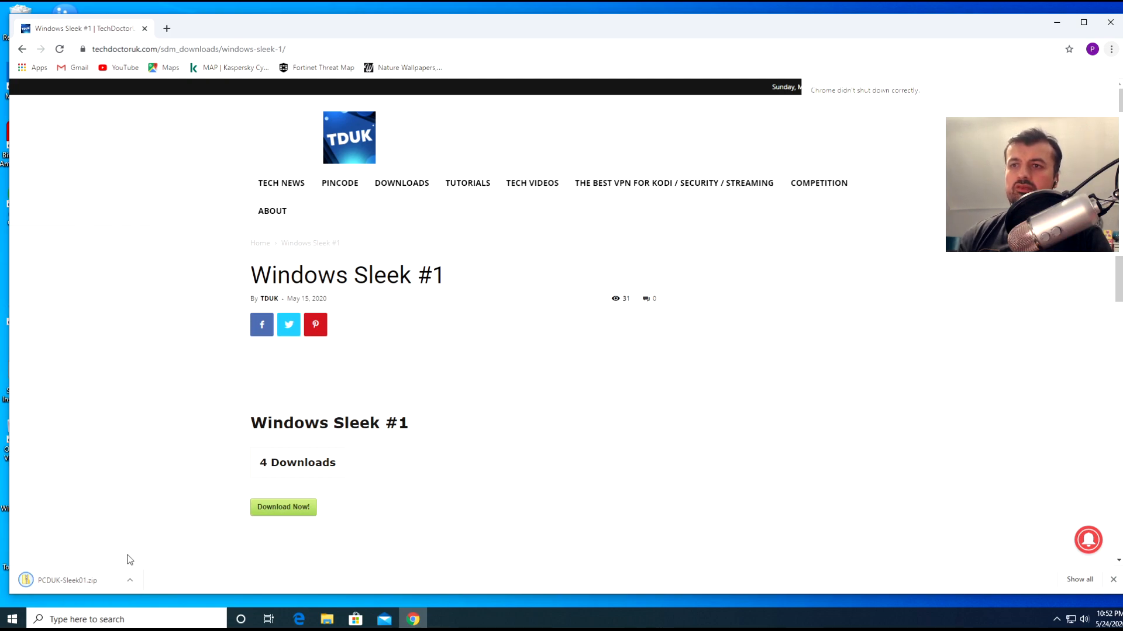
left_click(110, 585)
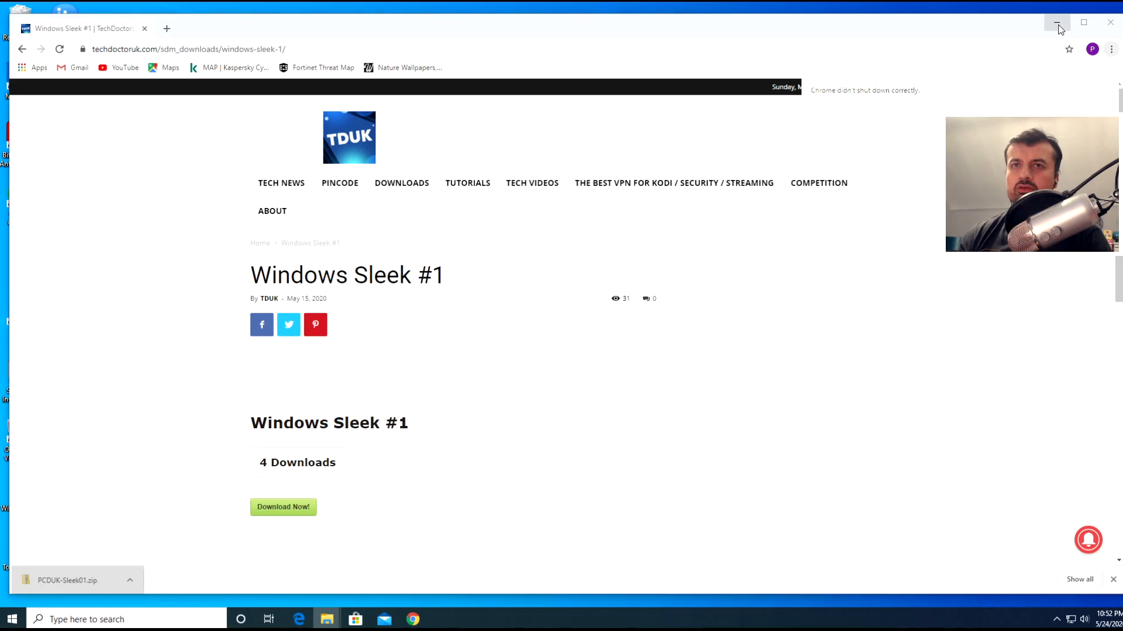
left_click(1056, 22)
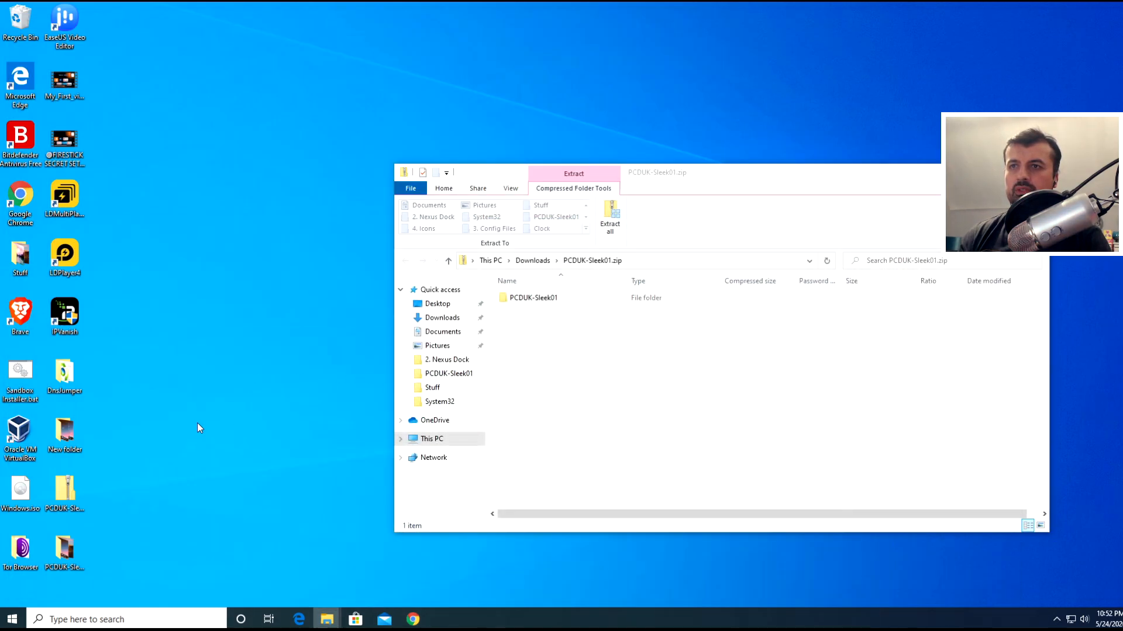
Extract the PCDUK-Sleek01 folder from the archive to the desktop and open the extracted copy.
left_click_drag(530, 298, 303, 326)
left_click(261, 264)
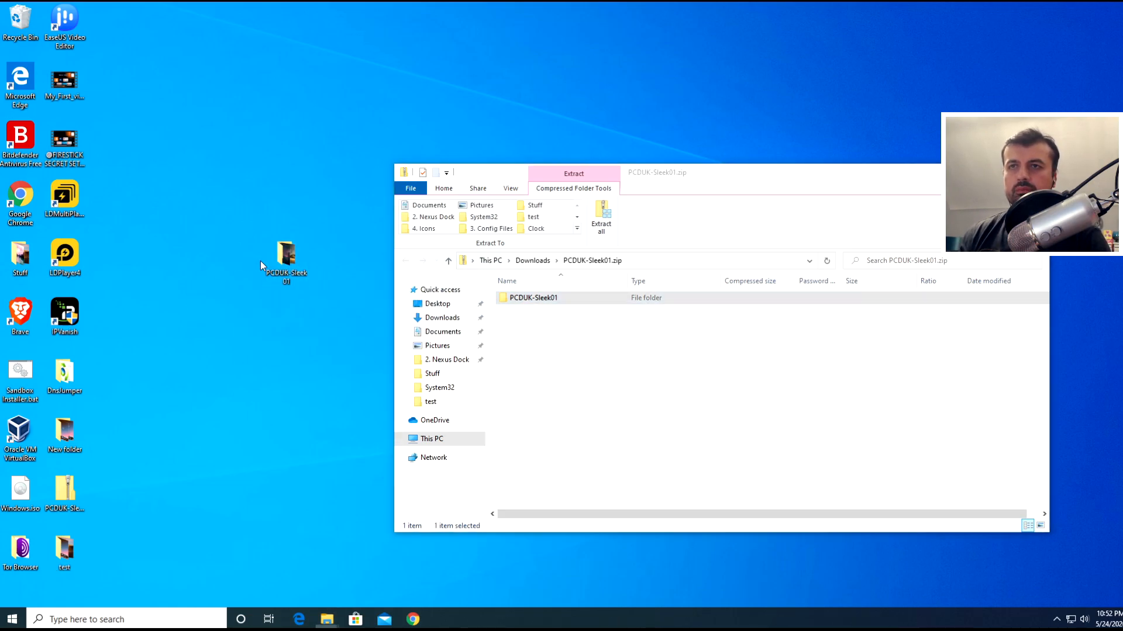
double_click(275, 266)
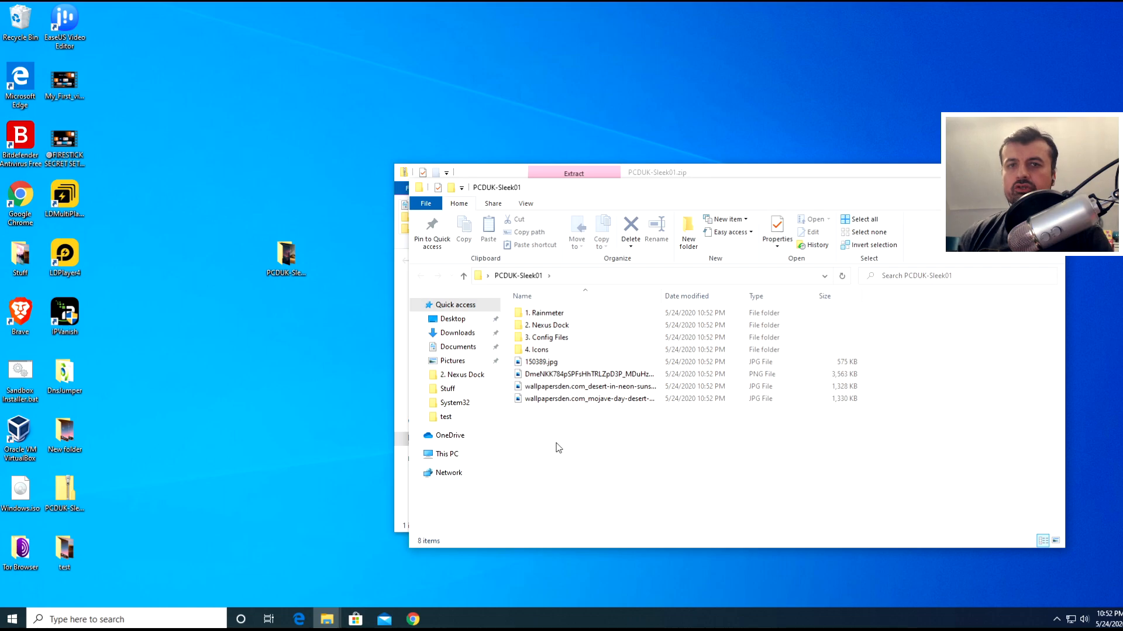
Install Rainmeter from Rainmeter-4.3.1.exe in the 1. Rainmeter folder, using English, the standard installation and default options, and run it on completion.
double_click(553, 316)
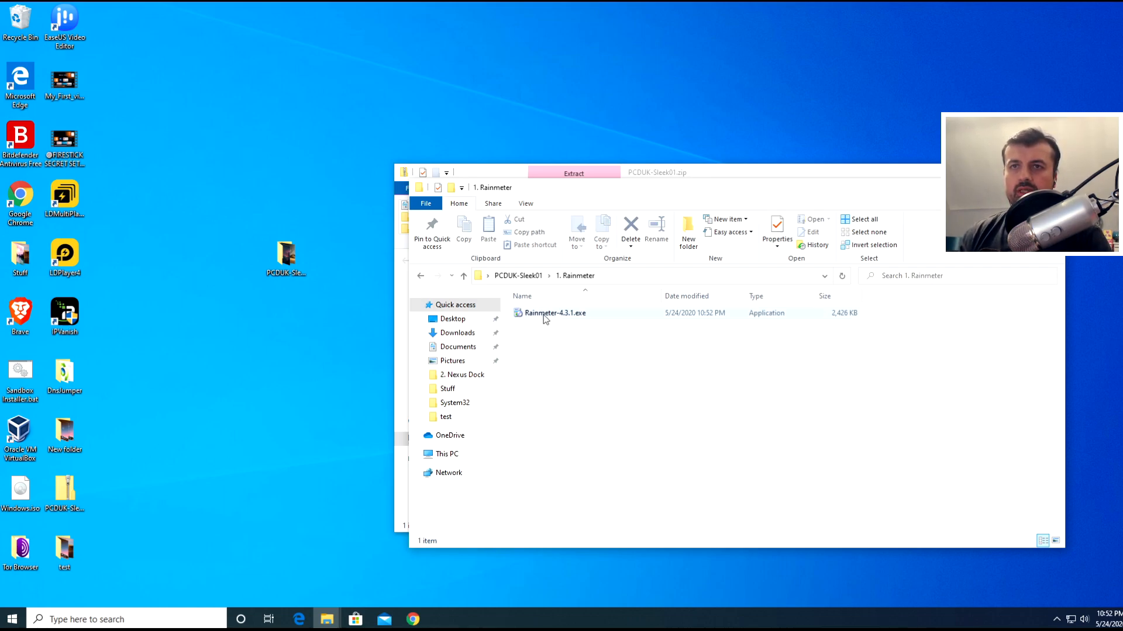
double_click(542, 315)
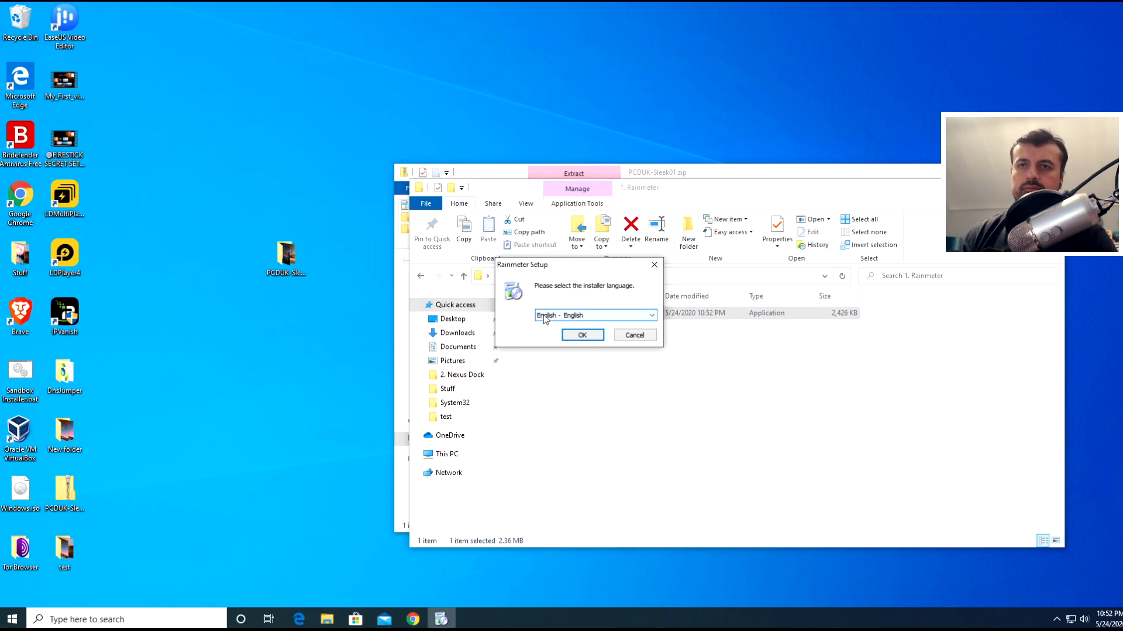
left_click(571, 336)
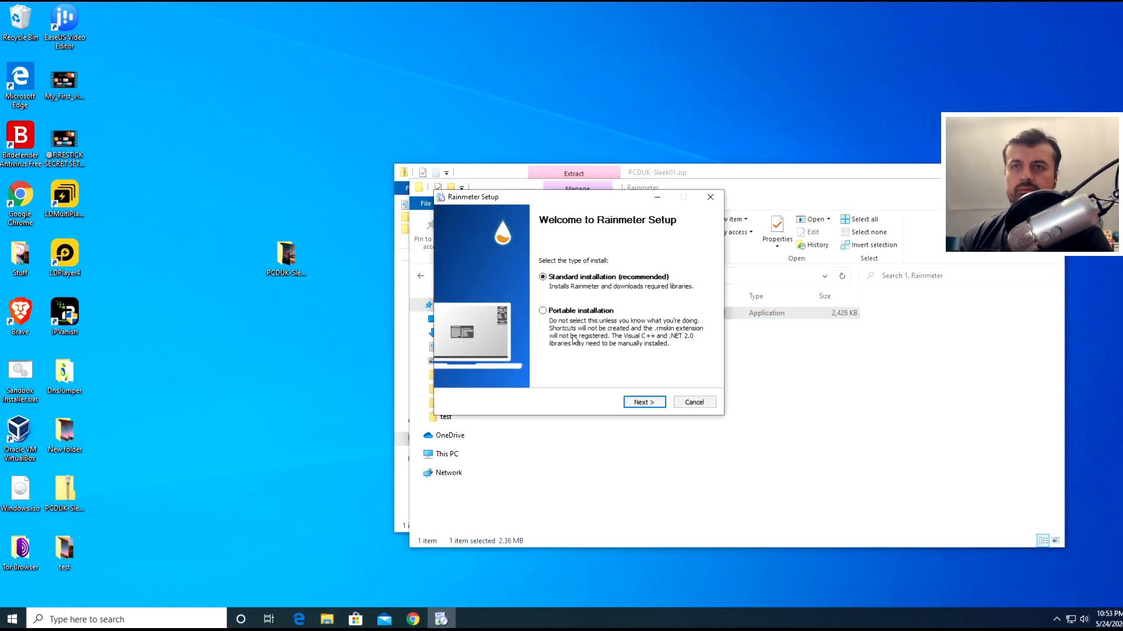
left_click(636, 404)
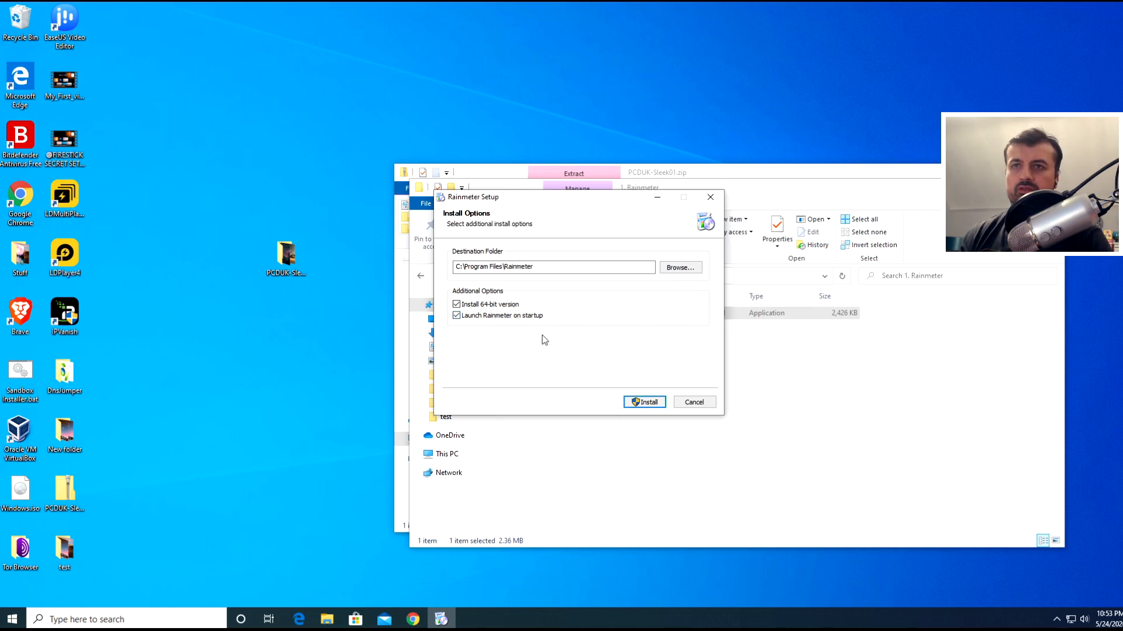
left_click(638, 404)
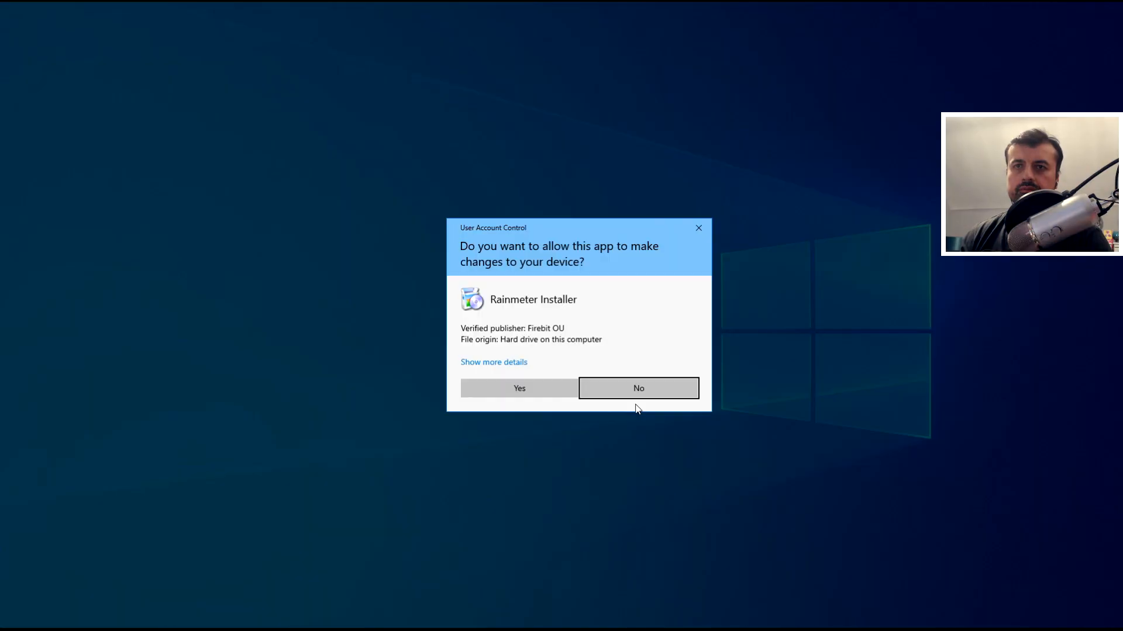
left_click(527, 386)
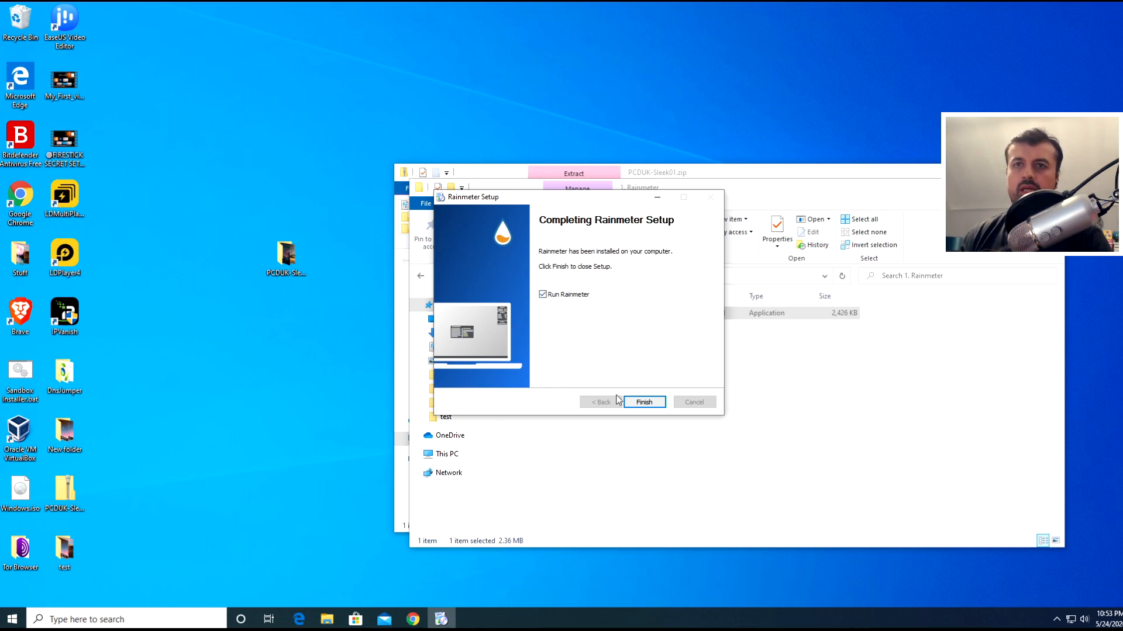
left_click(650, 404)
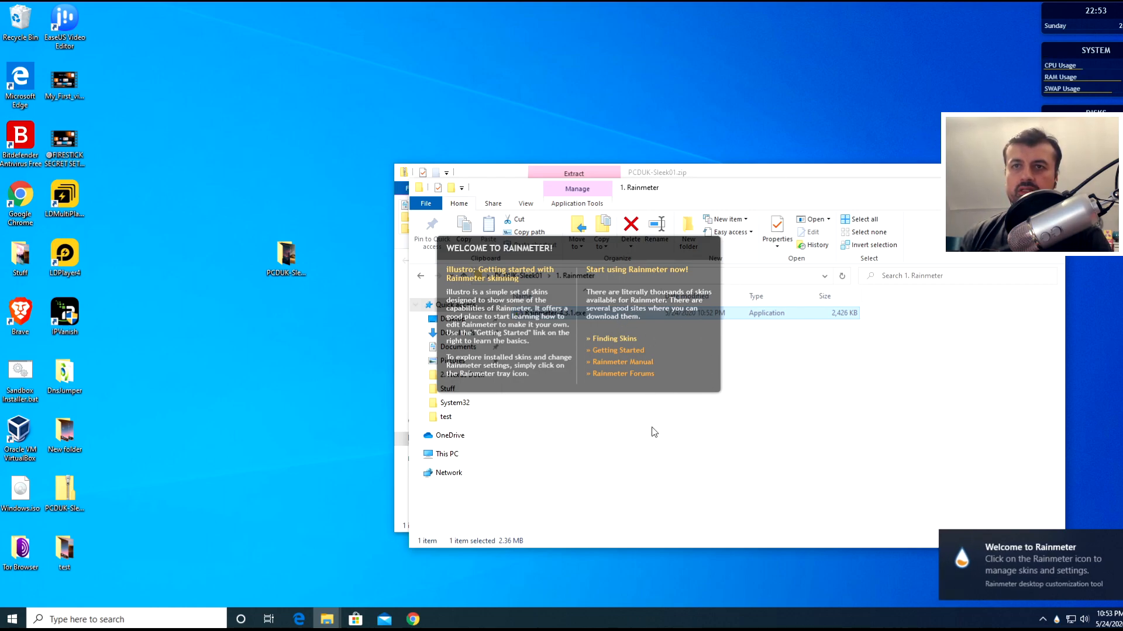
Move the Rainmeter welcome skin slightly and unload it from the desktop.
left_click_drag(556, 251, 525, 252)
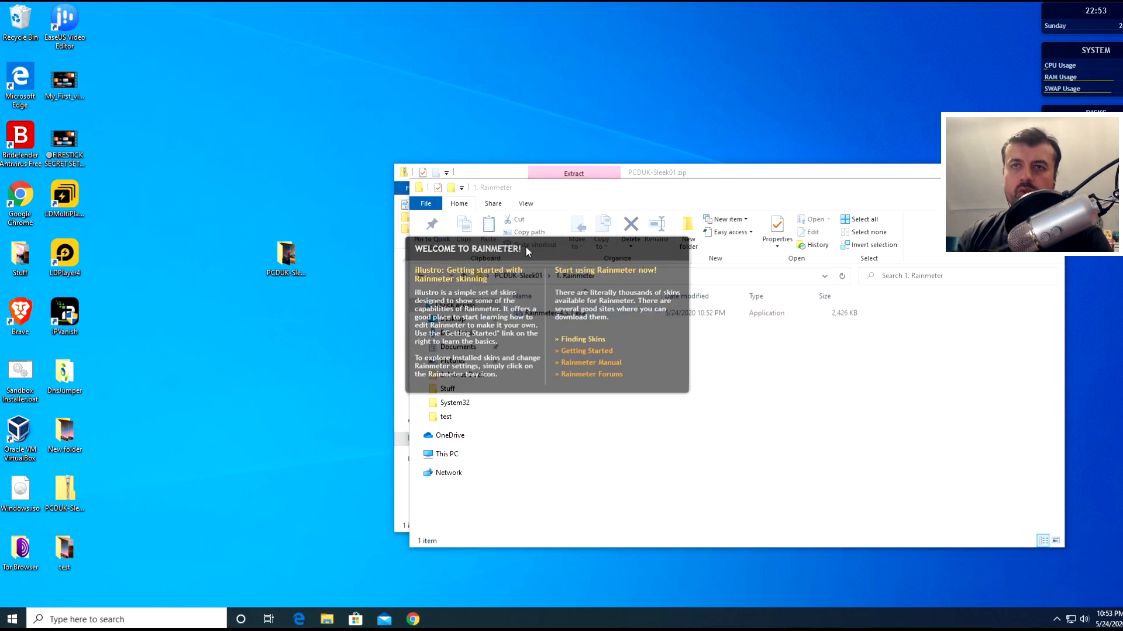
right_click(595, 247)
left_click(632, 377)
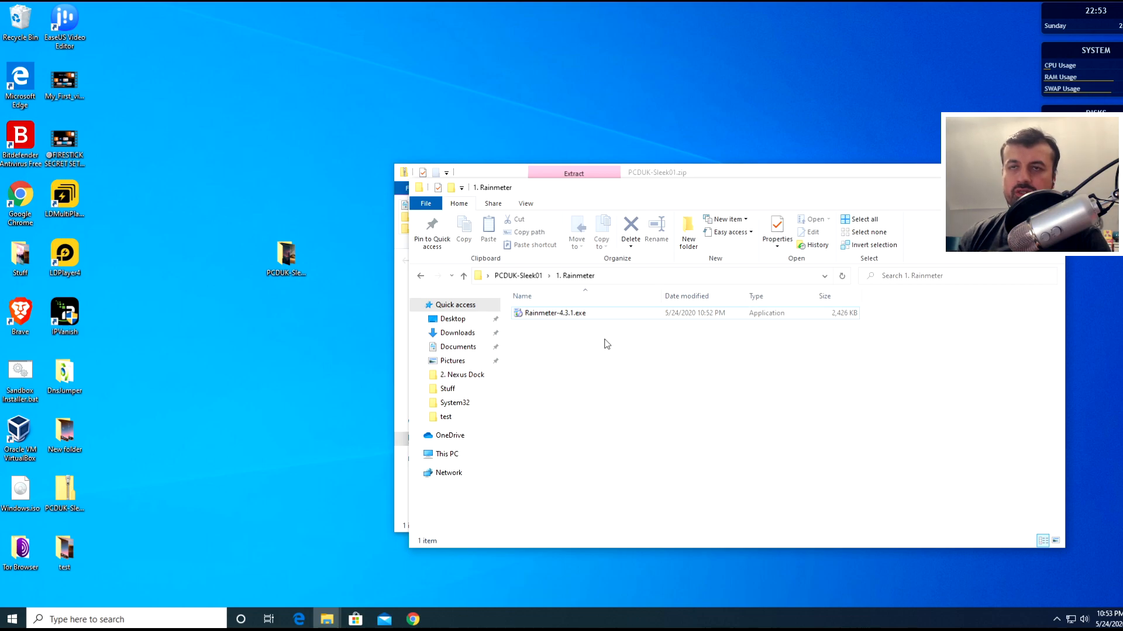
Start NexusSetup.exe from the 2. Nexus Dock folder, allow it to make changes and continue to its license agreement.
left_click(466, 279)
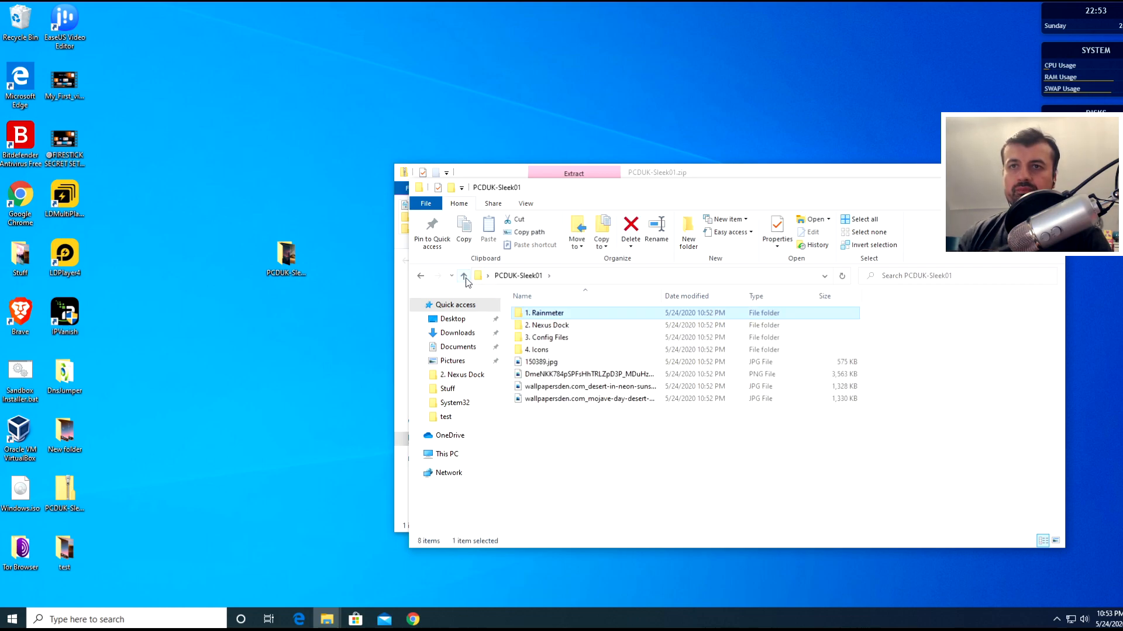
left_click(566, 327)
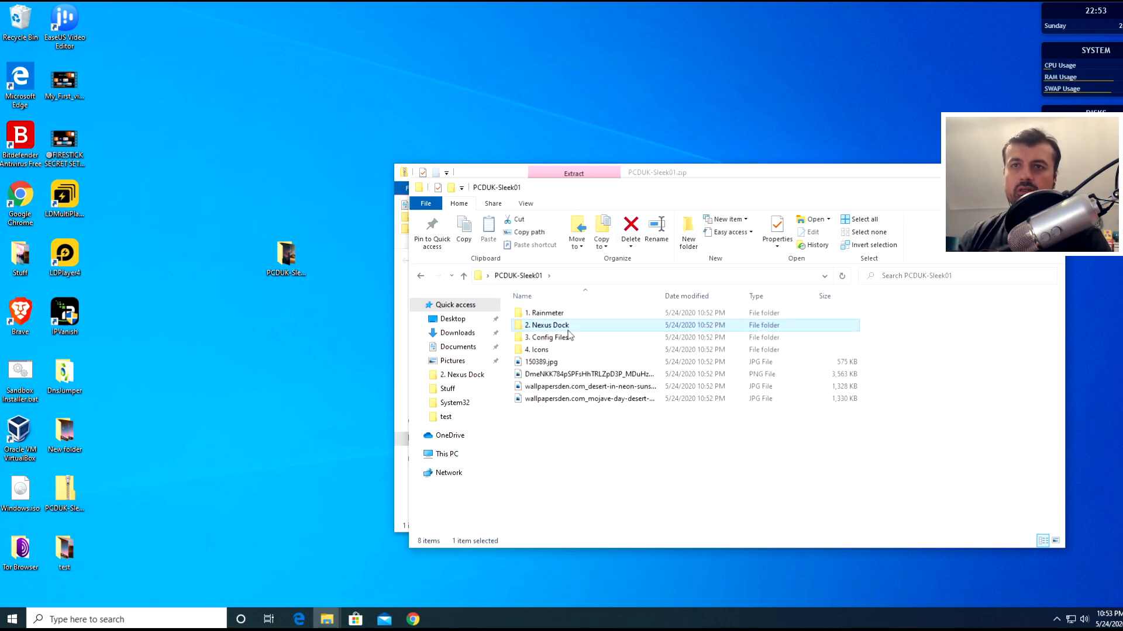
double_click(567, 329)
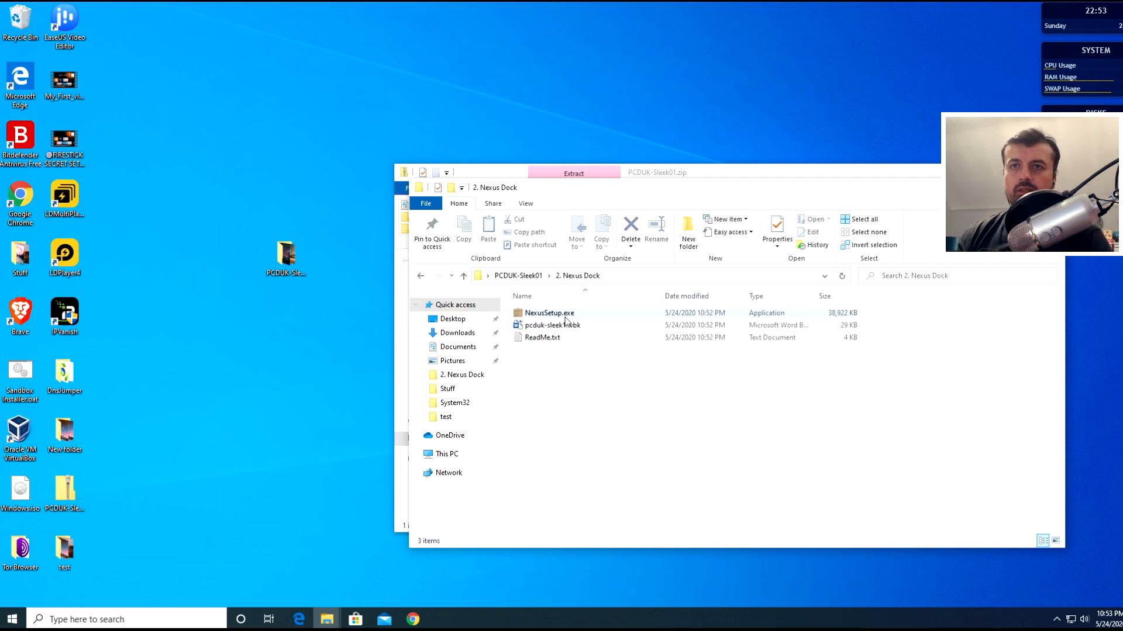
double_click(564, 315)
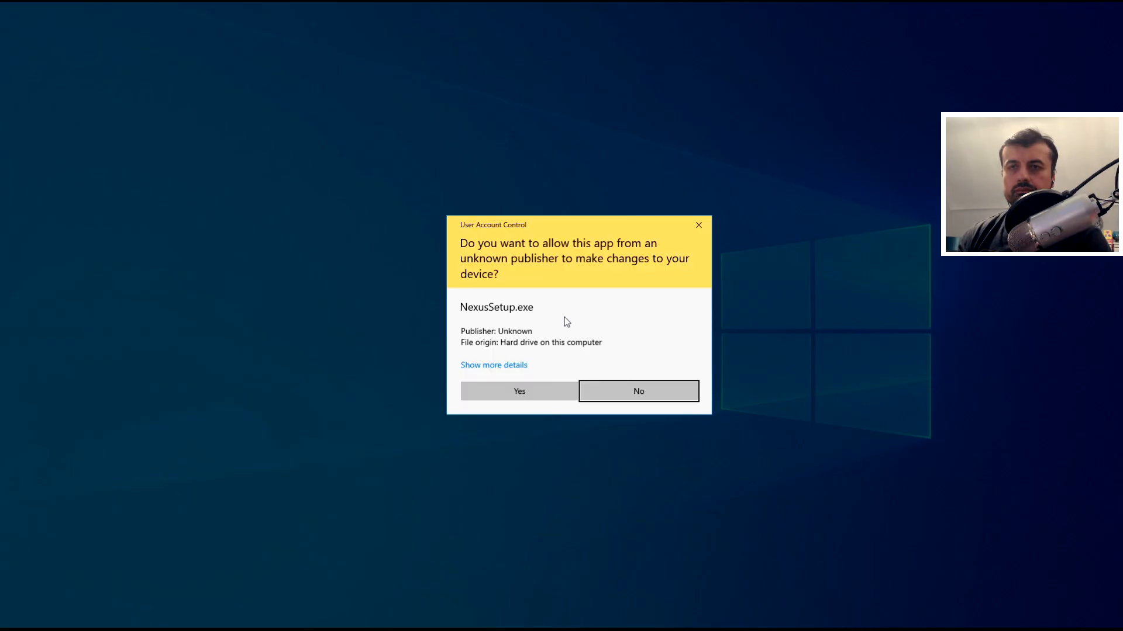
left_click(513, 393)
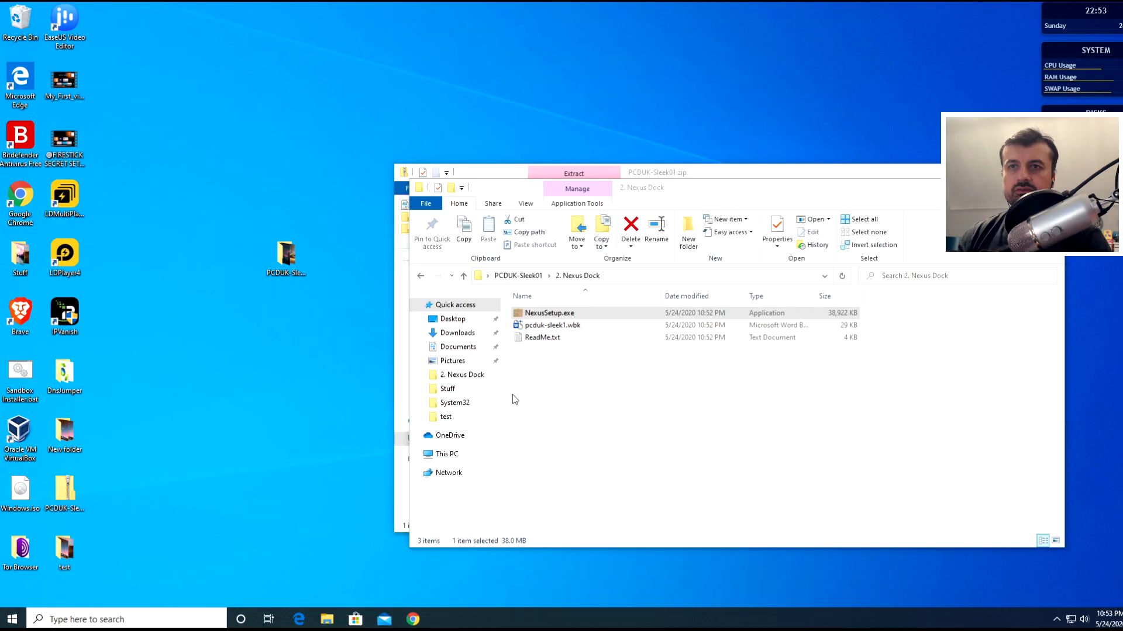
left_click(604, 339)
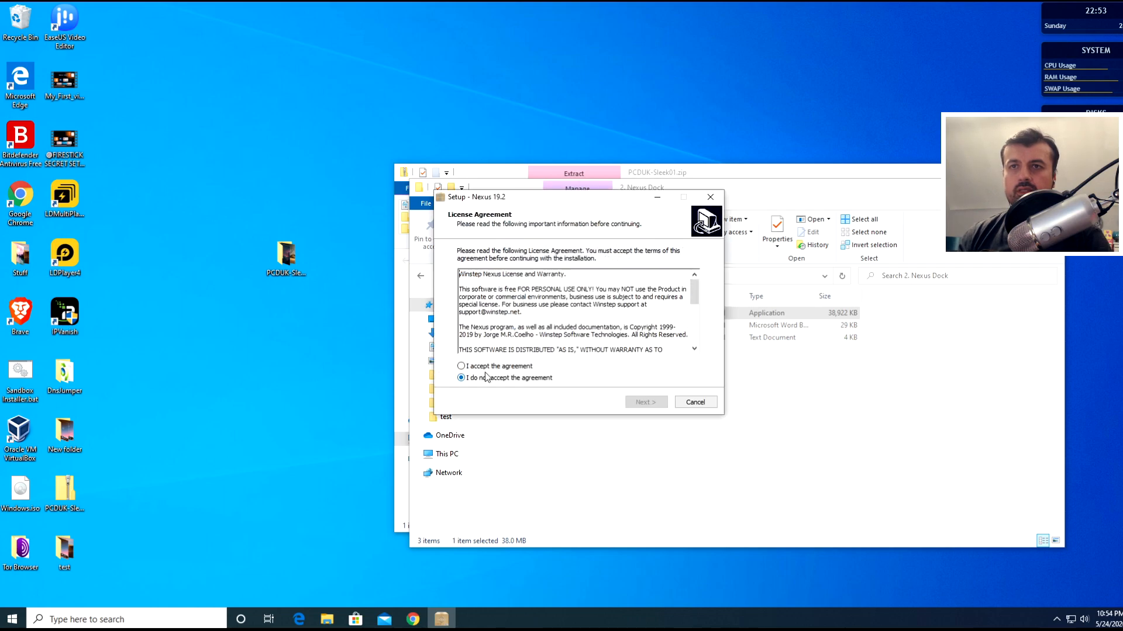
Accept the license agreement, install Nexus with the default destination and Start Menu folders, and launch it on completion.
left_click(481, 367)
left_click(645, 403)
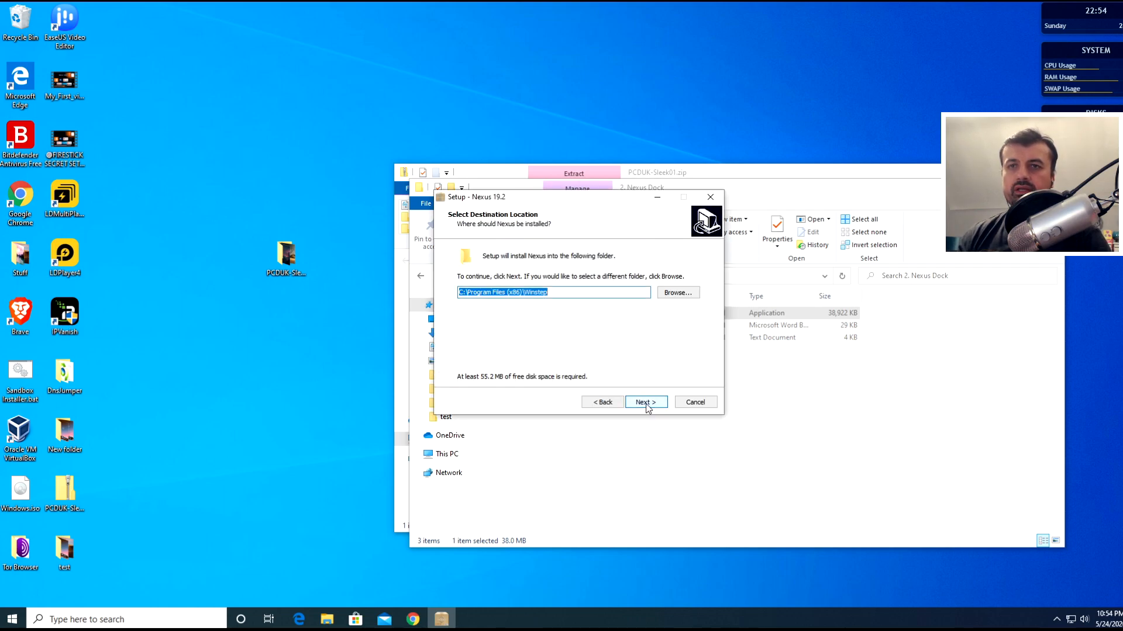
left_click(646, 399)
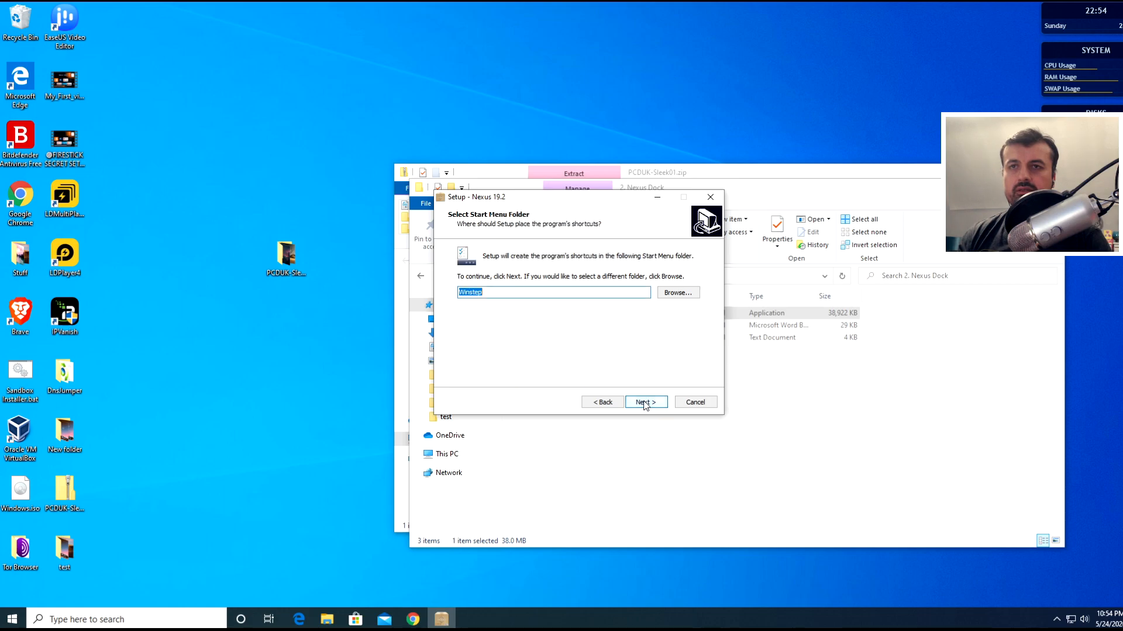
left_click(637, 406)
left_click(640, 404)
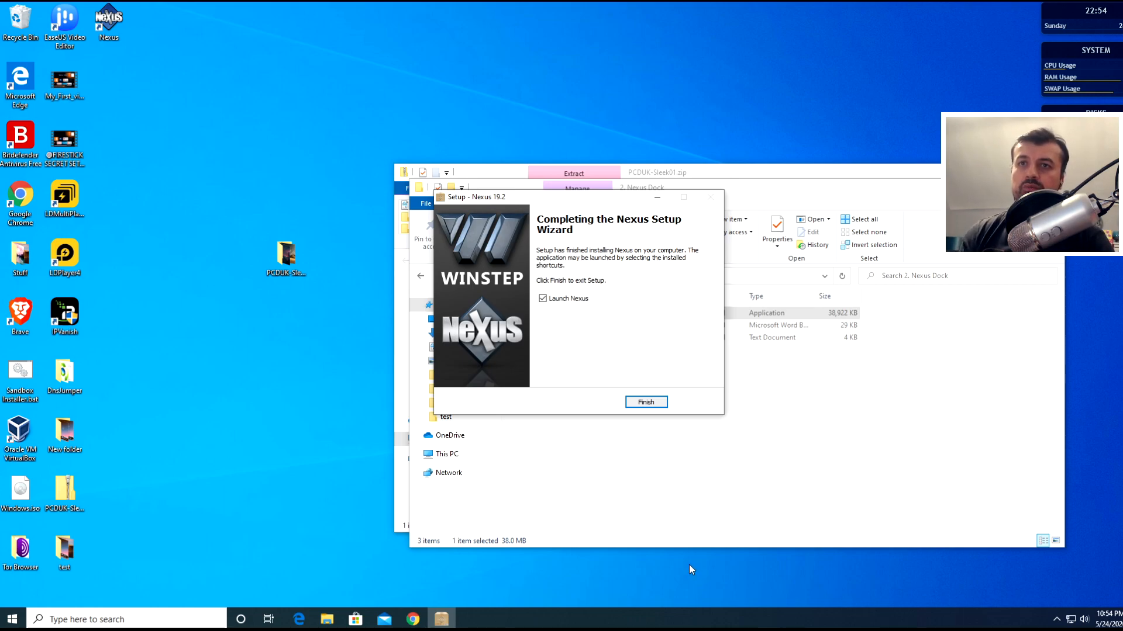
left_click(646, 403)
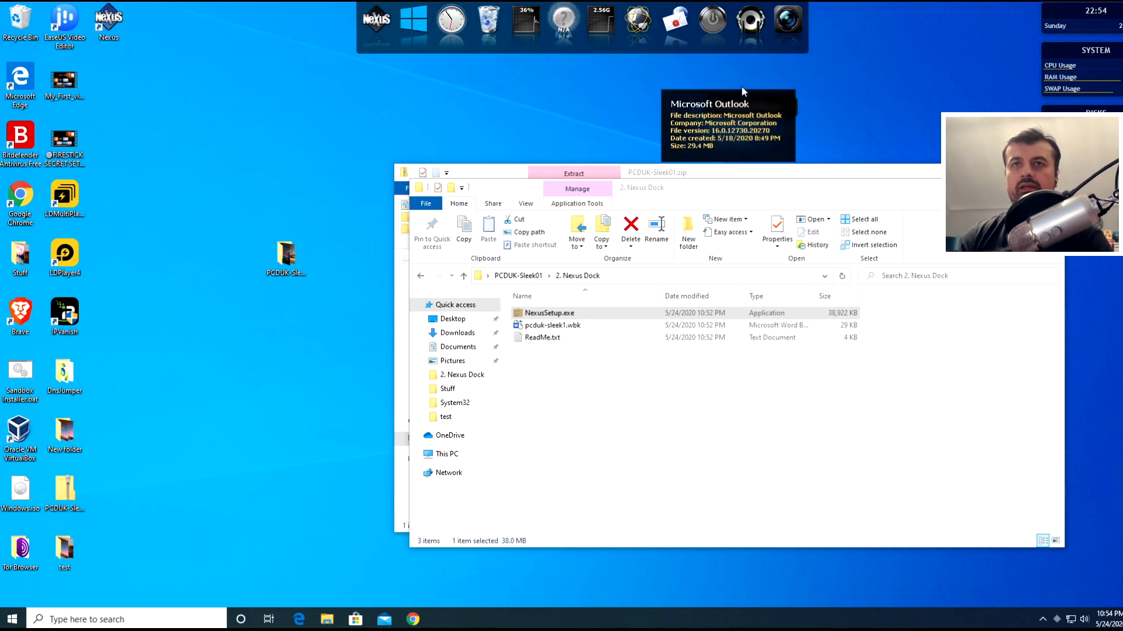
Return to the PCDUK-Sleek01 folder and select the 3. Config Files folder.
left_click(565, 401)
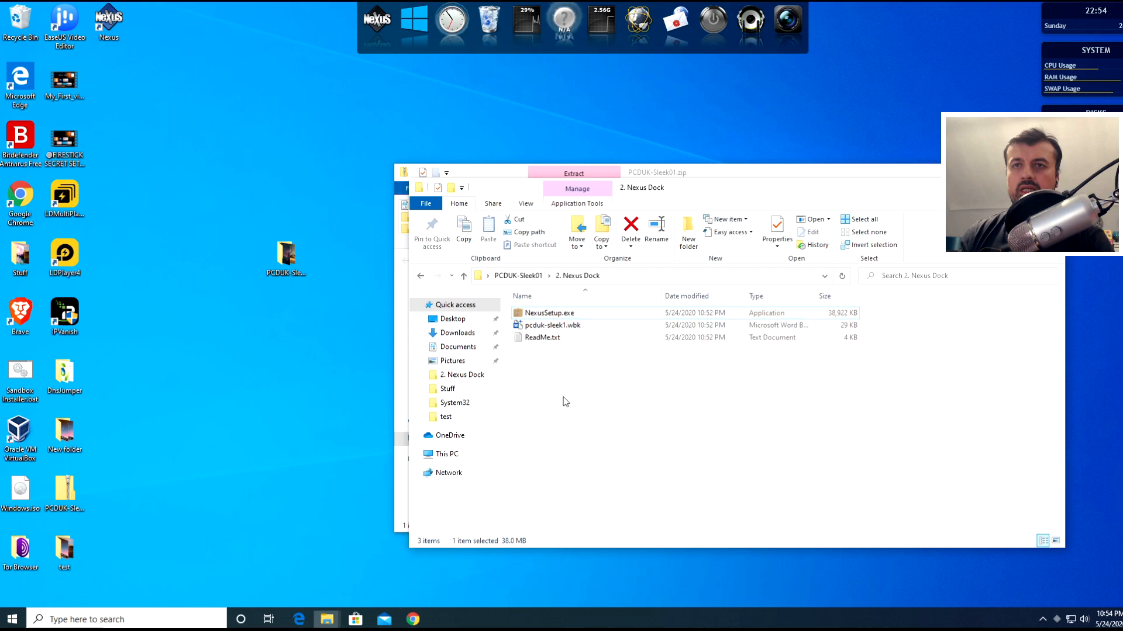
key("BackSpace")
key("Down")
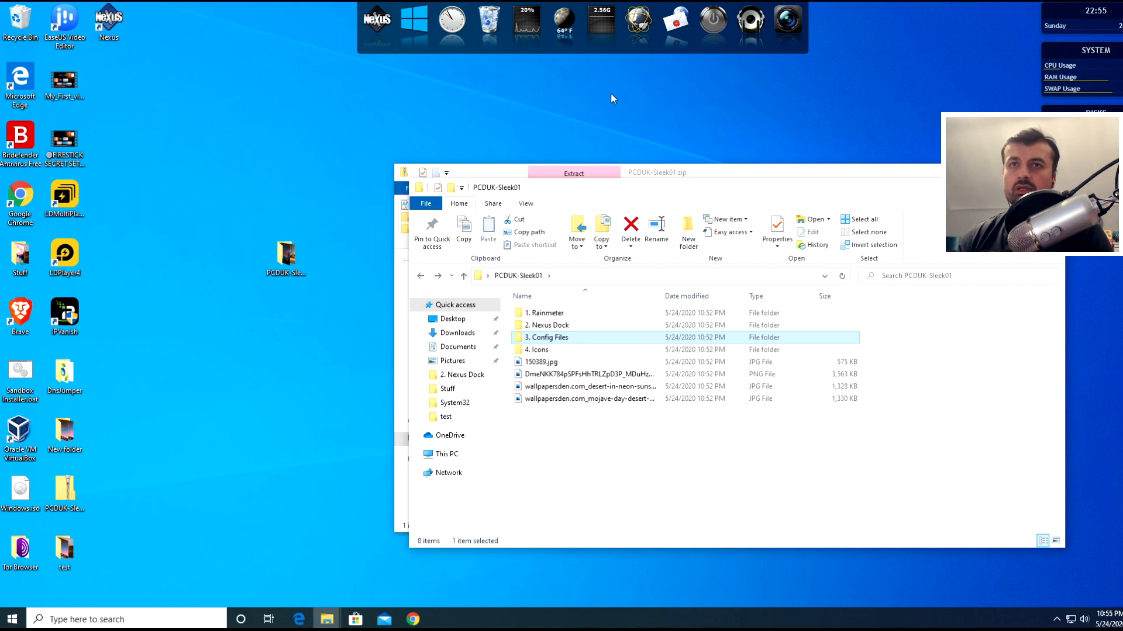
Open the Nexus dock's preferences and show its advanced settings.
right_click(578, 39)
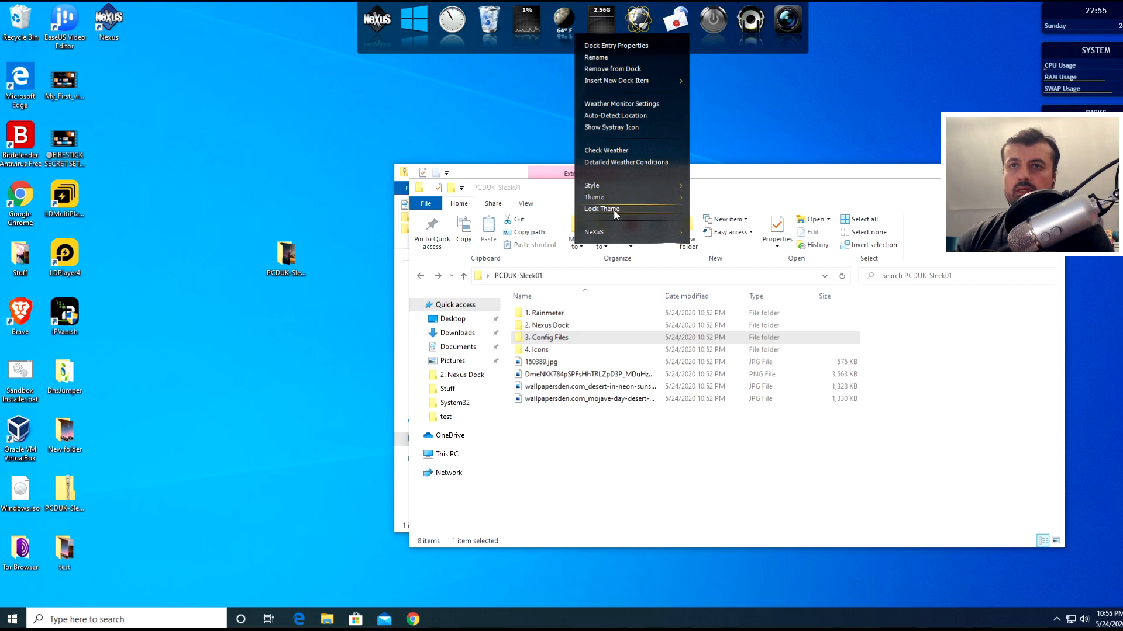
mouse_move(614, 236)
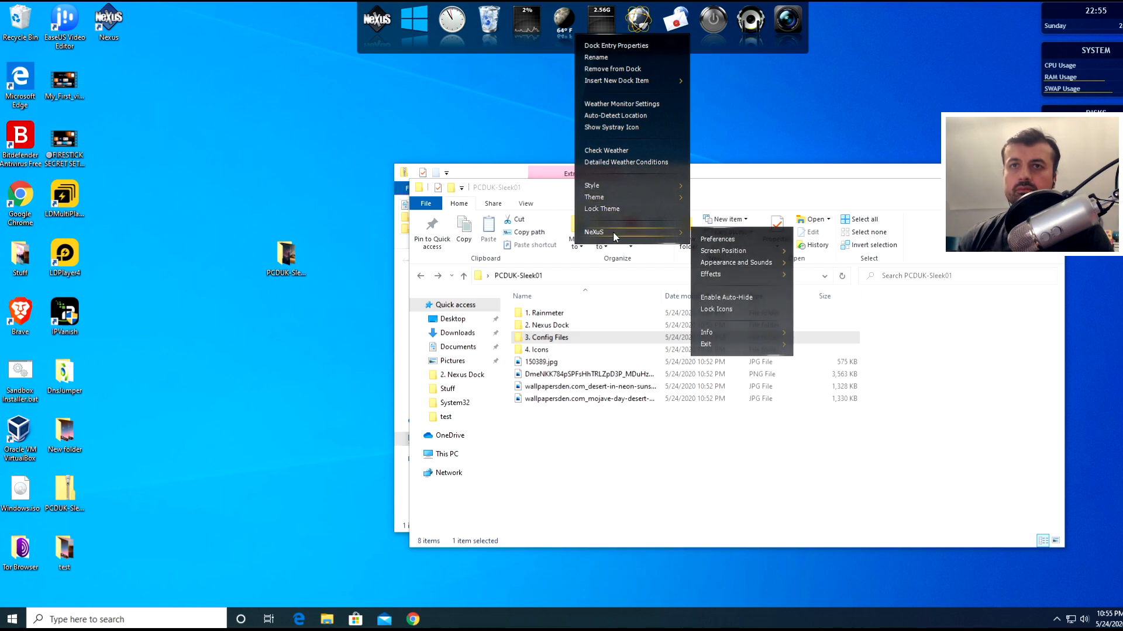
left_click(718, 240)
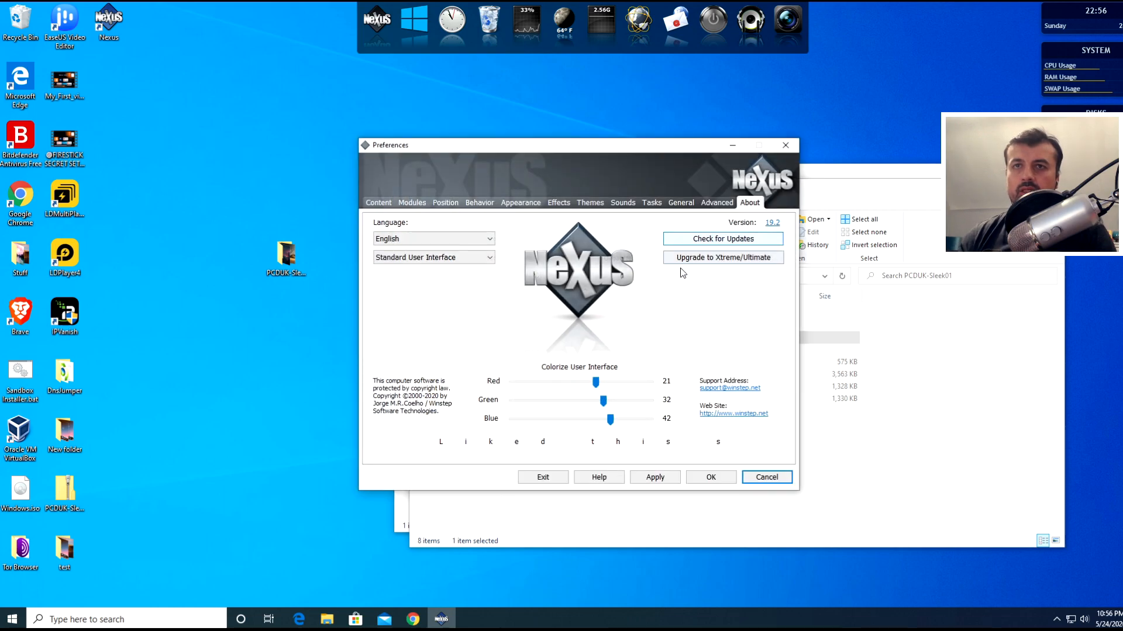
left_click(706, 207)
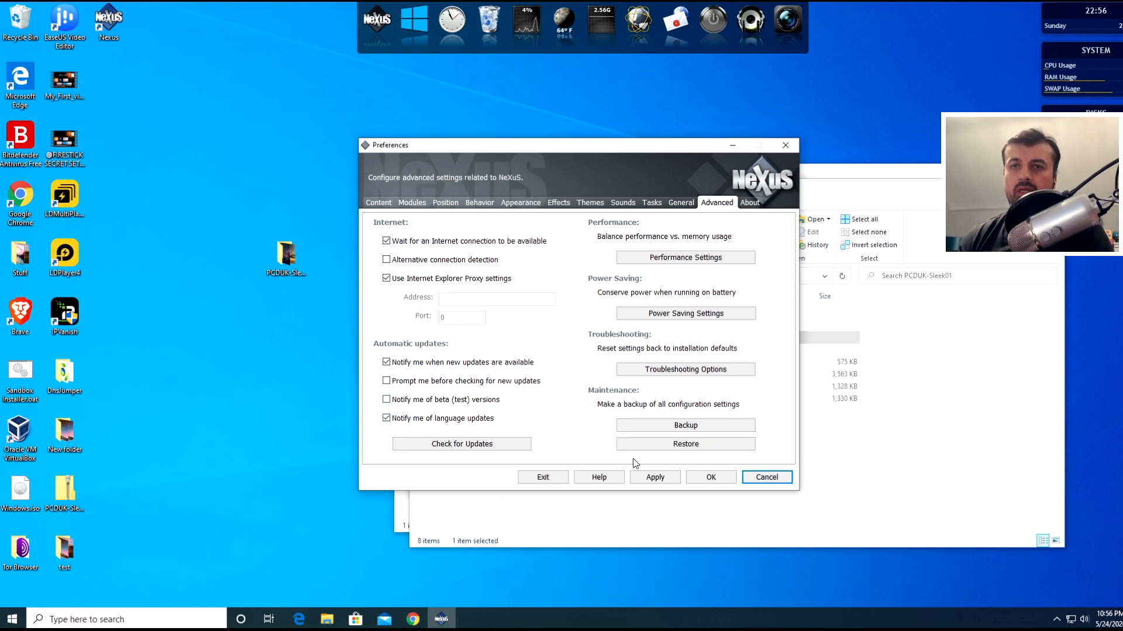
Restore the Nexus configuration from the backup pcduk-sleek1.wbk in the 2. Nexus Dock folder of PCDUK-Sleek01 on the desktop.
left_click(680, 447)
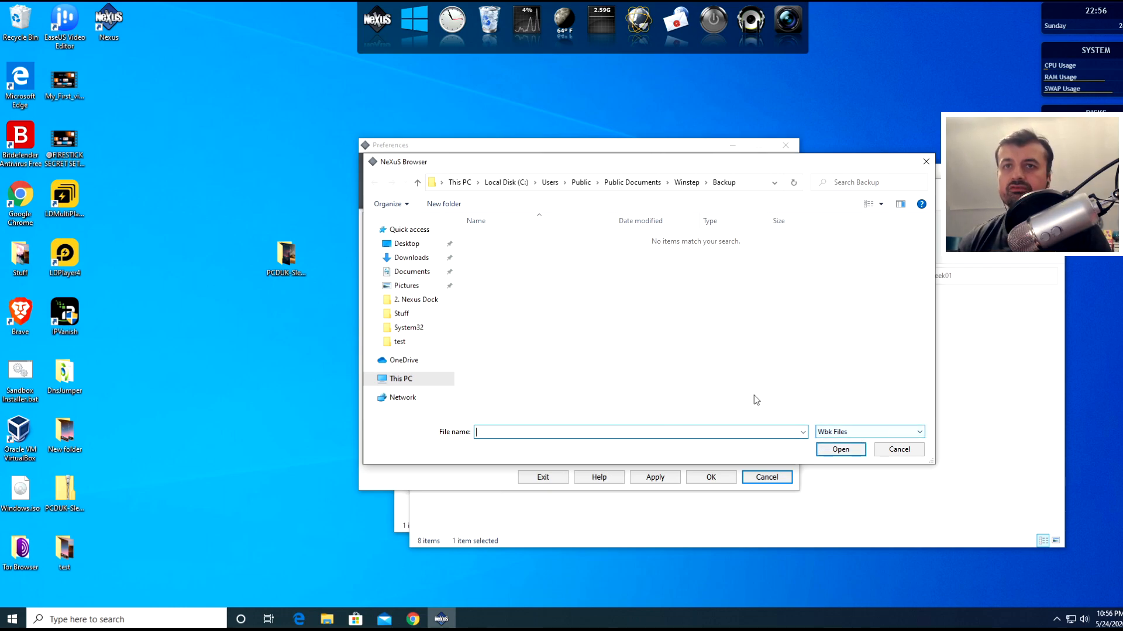
left_click(415, 249)
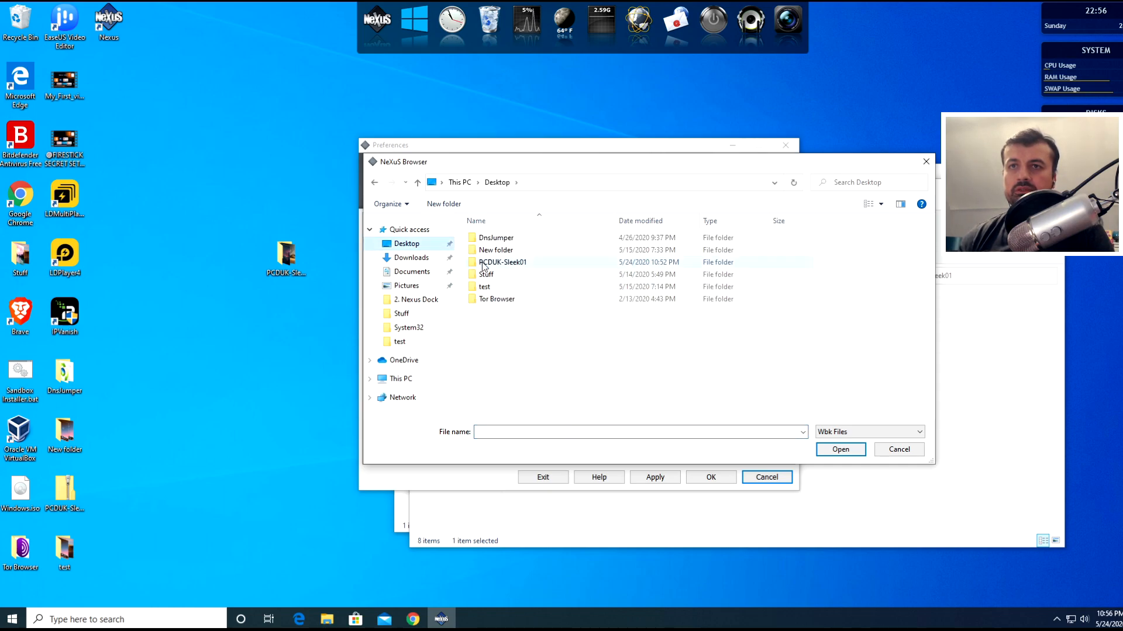
double_click(473, 263)
double_click(490, 250)
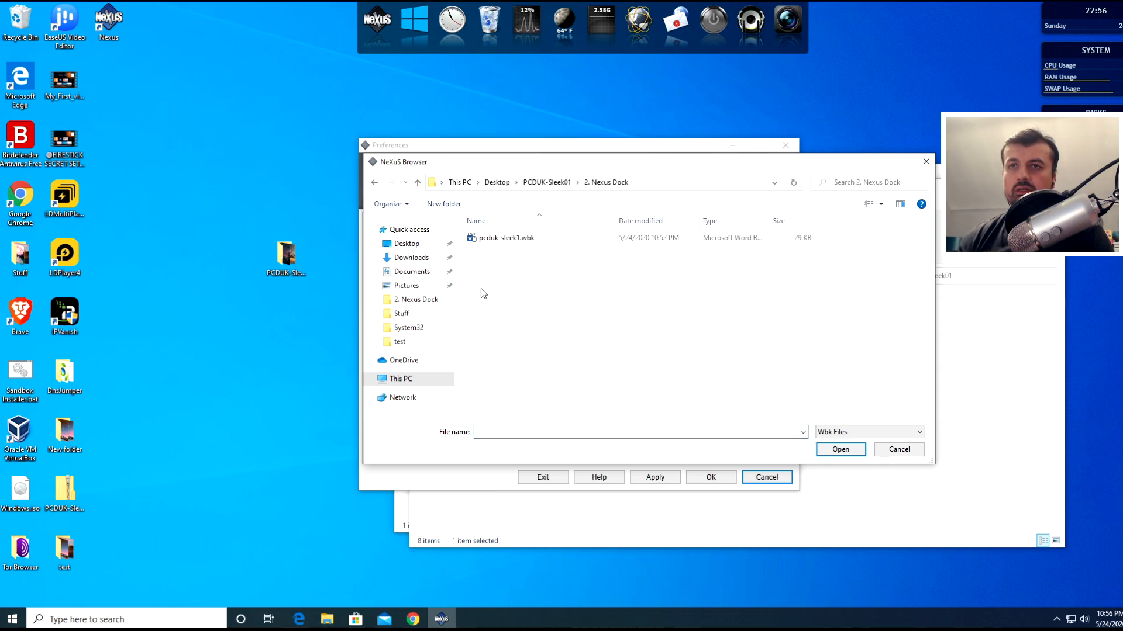
left_click(499, 240)
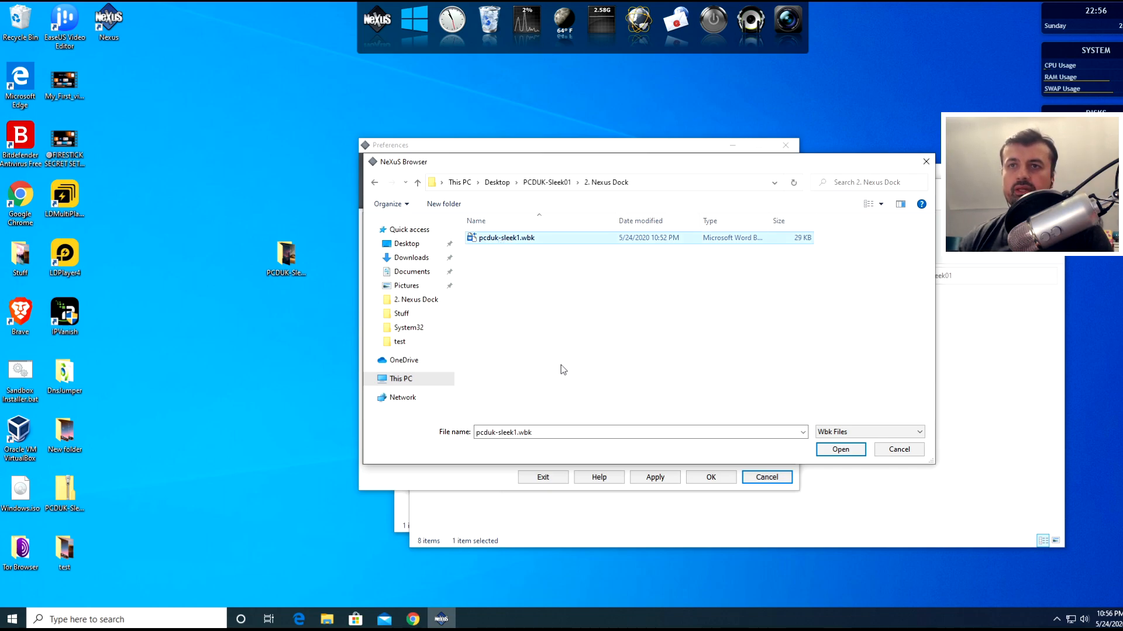
left_click(838, 452)
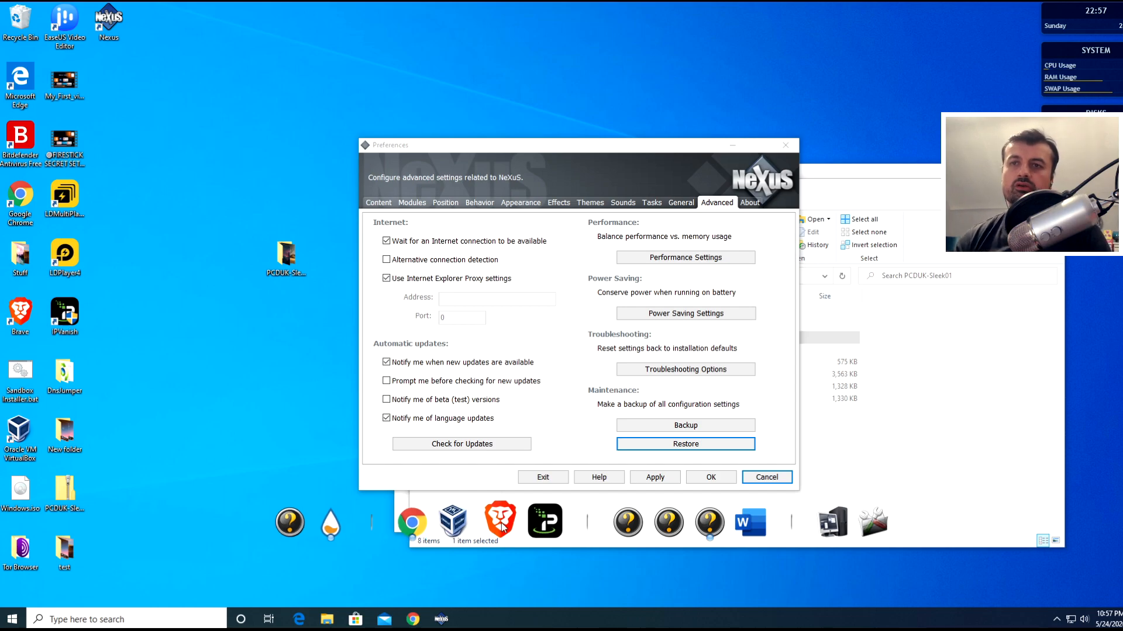
Remove the first question-mark item from the dock and add the Bitdefender Antivirus Free desktop shortcut beside the Rainmeter item.
right_click(295, 524)
left_click(323, 573)
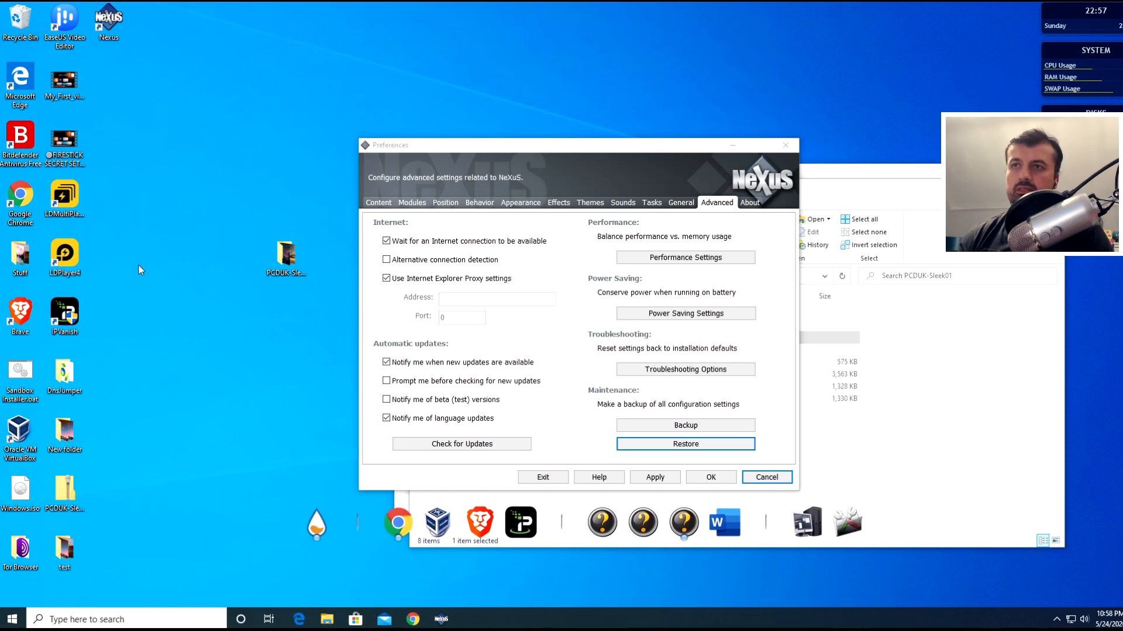
left_click_drag(41, 156, 303, 536)
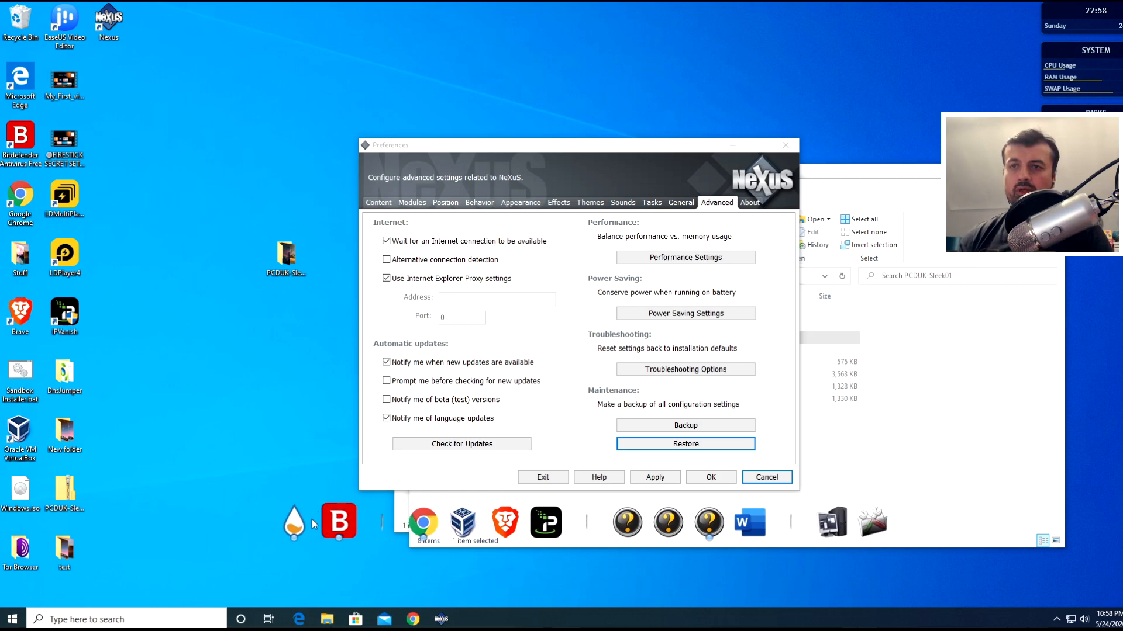
Open the properties of the dock's Bitdefender Antivirus Free item and start browsing for a replacement icon file.
right_click(342, 523)
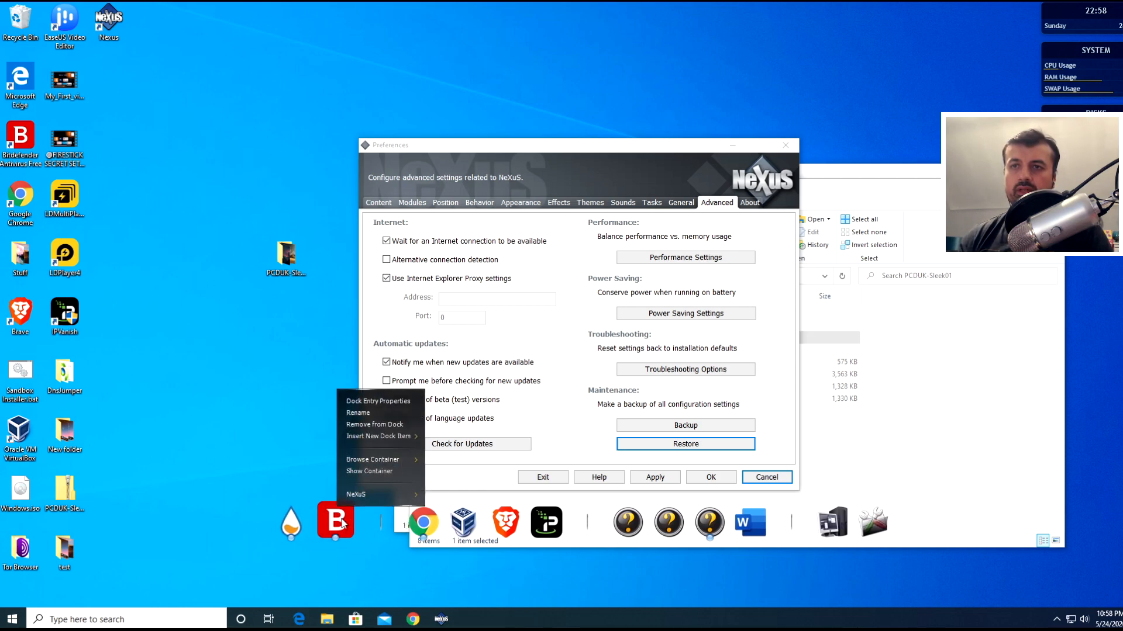
left_click(358, 402)
left_click_drag(490, 485, 583, 486)
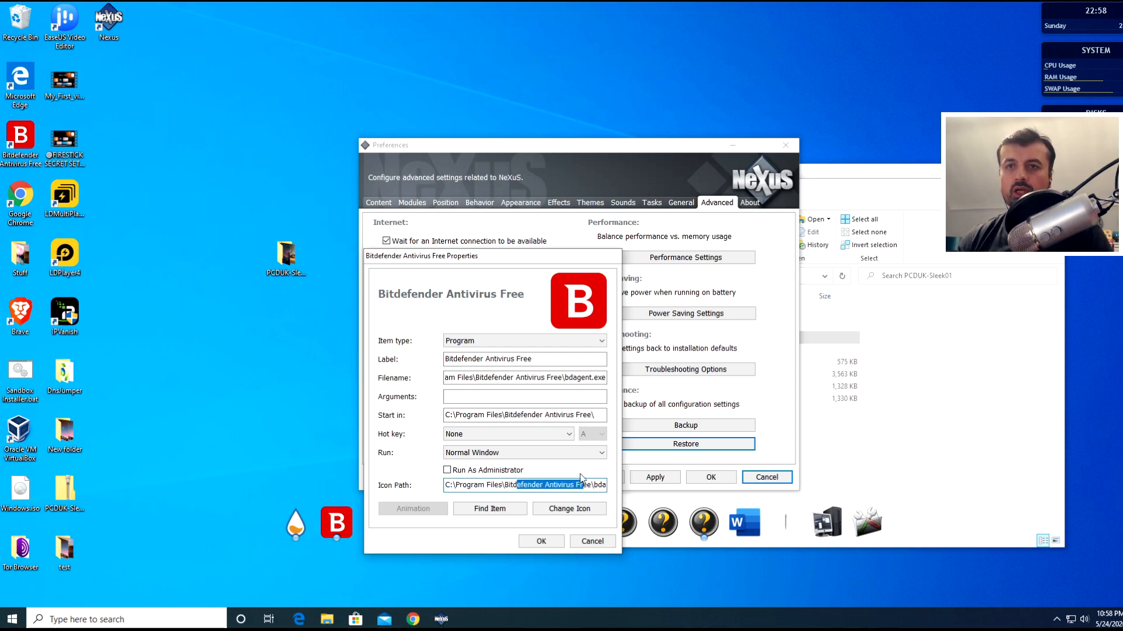
left_click(543, 512)
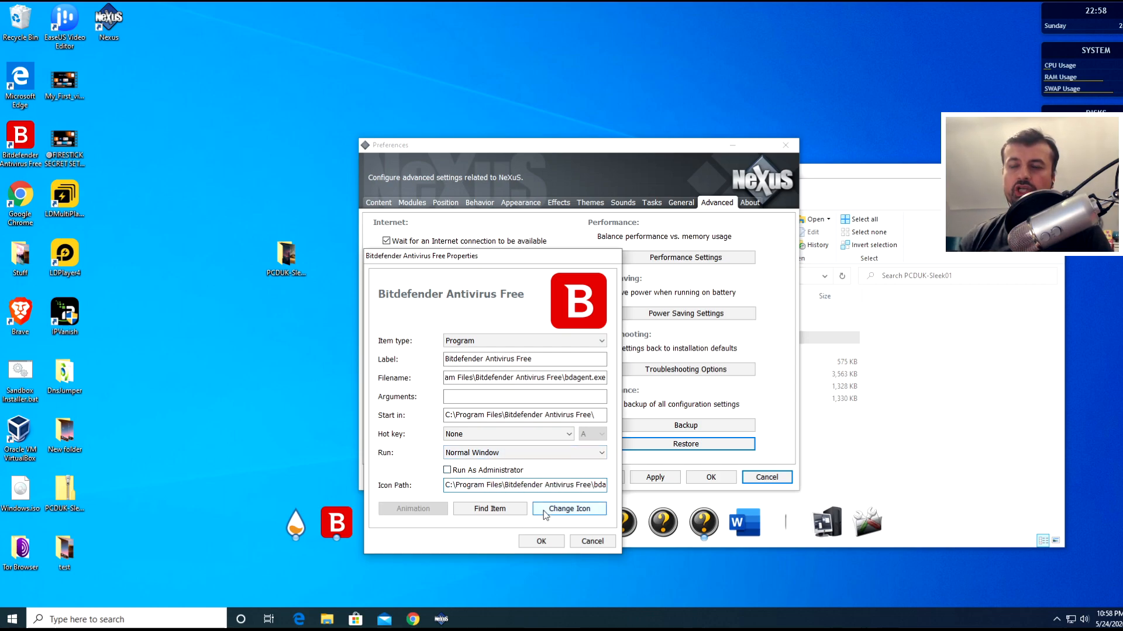
left_click(716, 395)
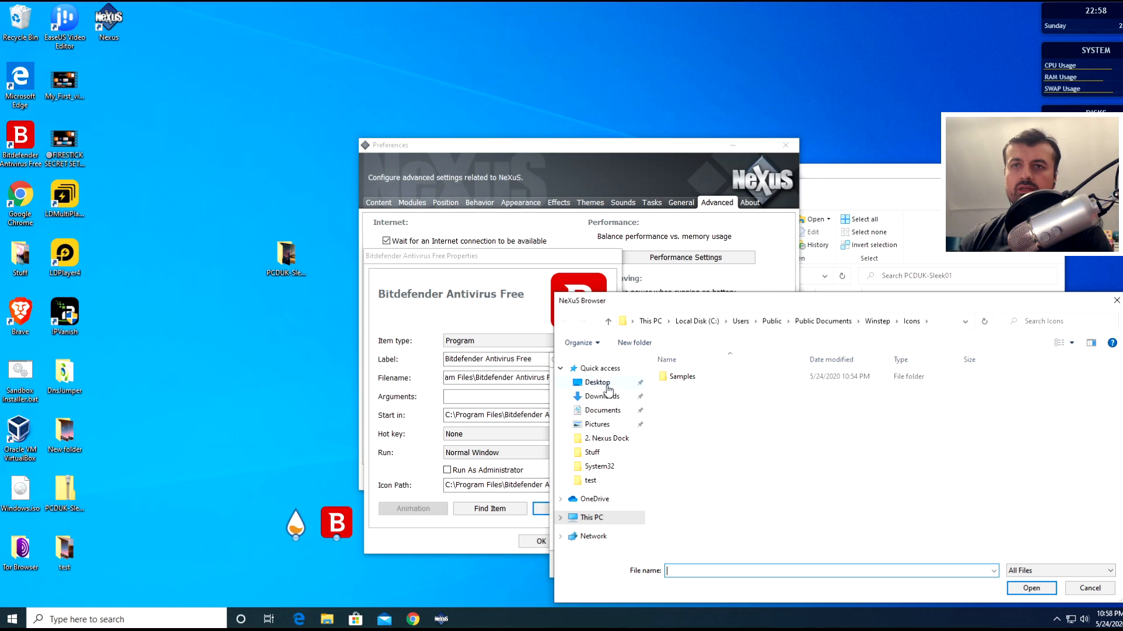
Assign Settings-512.png from PCDUK-Sleek01's 4. Icons folder as the Bitdefender item's icon, and confirm the item properties and Nexus preferences.
left_click(597, 383)
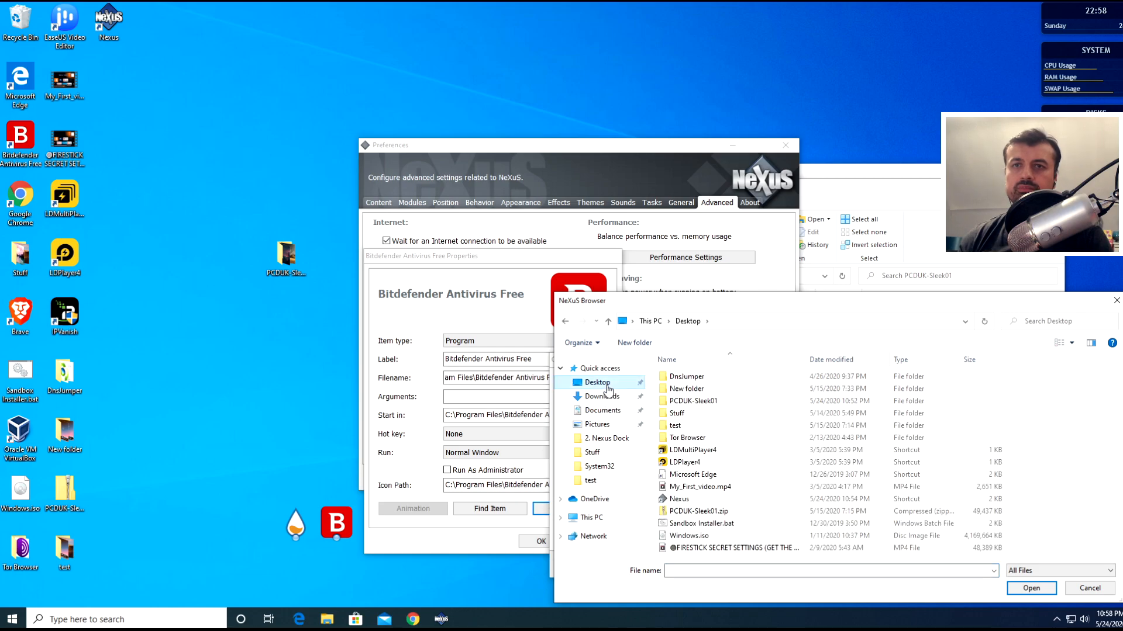
double_click(692, 401)
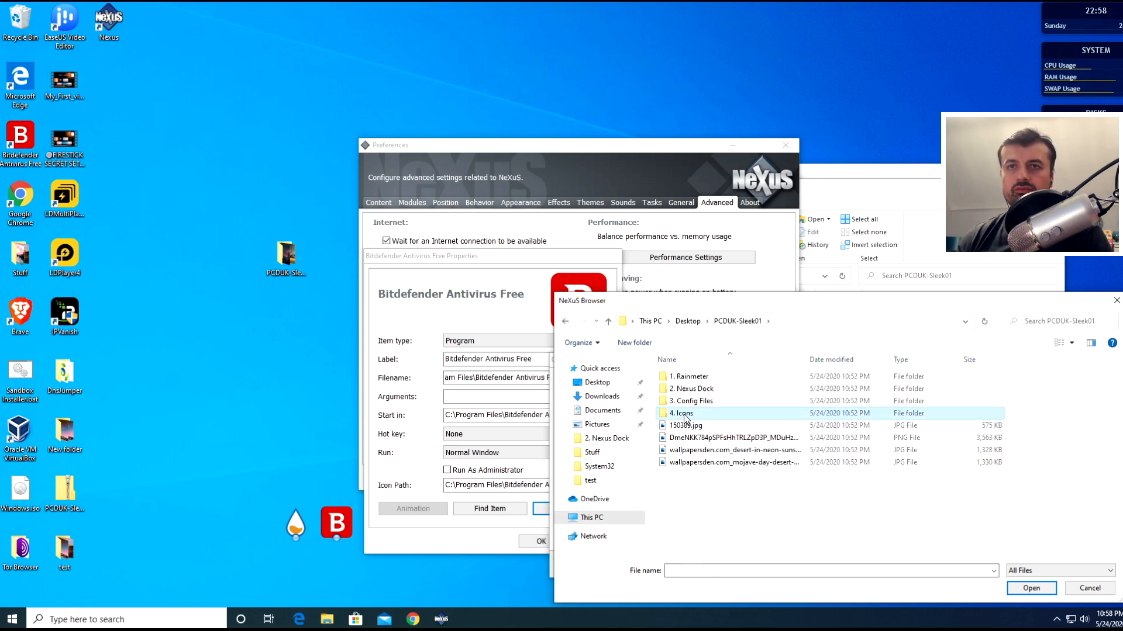
double_click(685, 413)
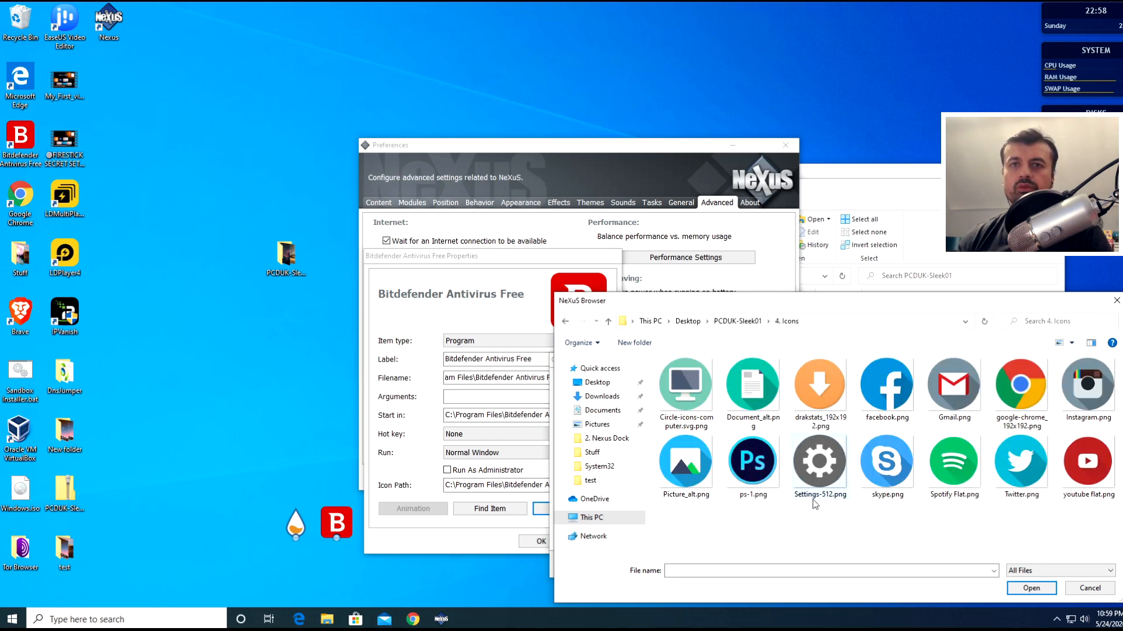
left_click_drag(808, 468, 742, 288)
key("Return")
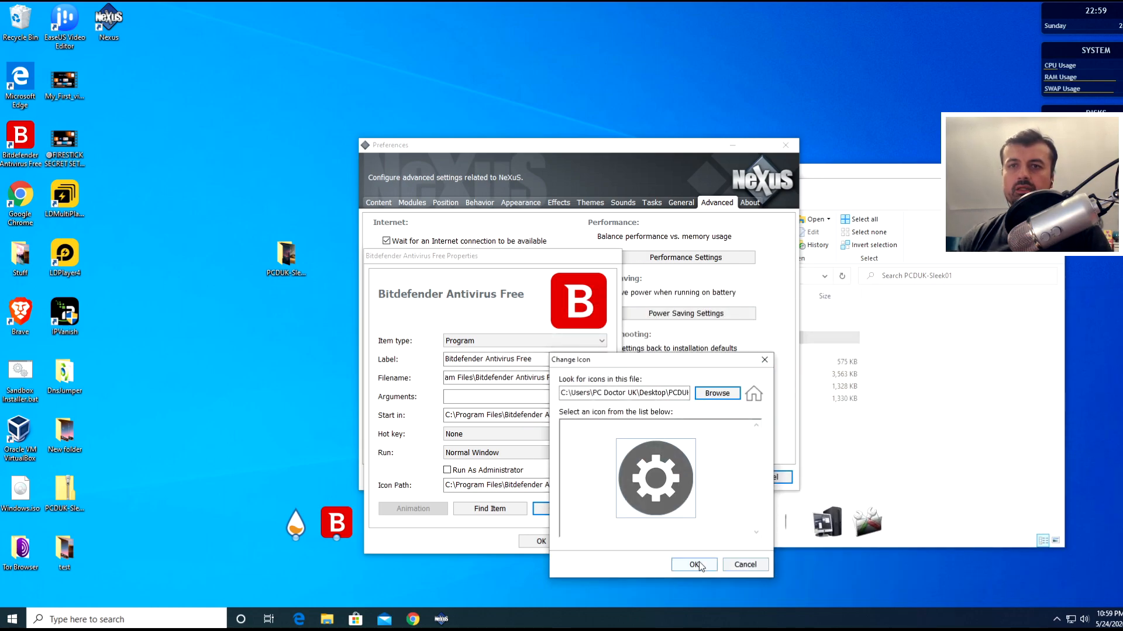
left_click(701, 565)
left_click(539, 541)
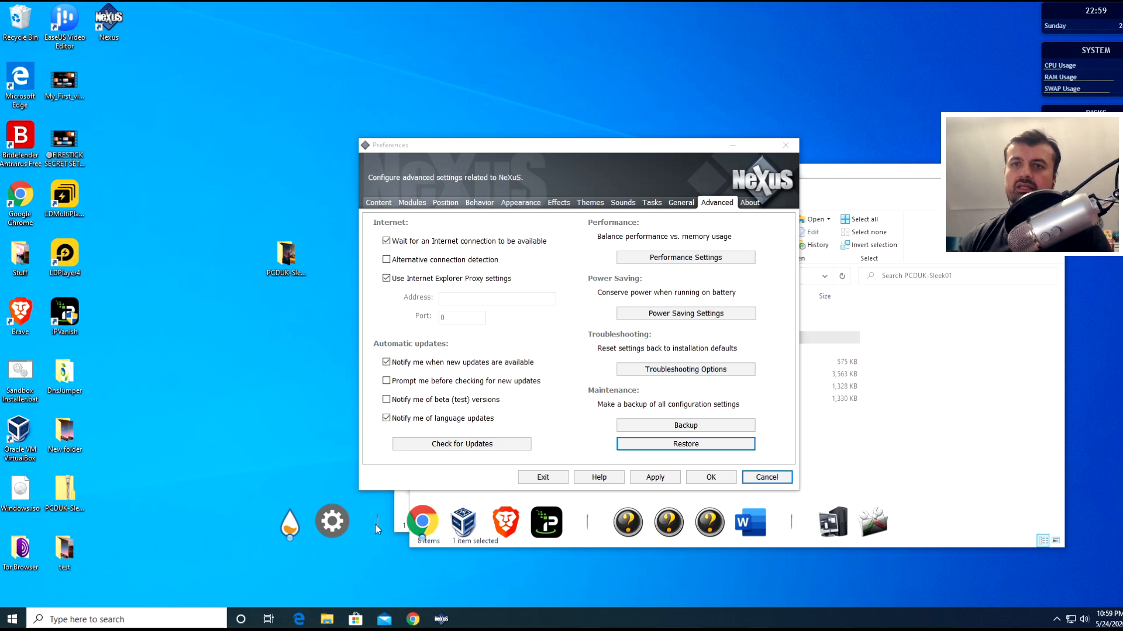
left_click(711, 477)
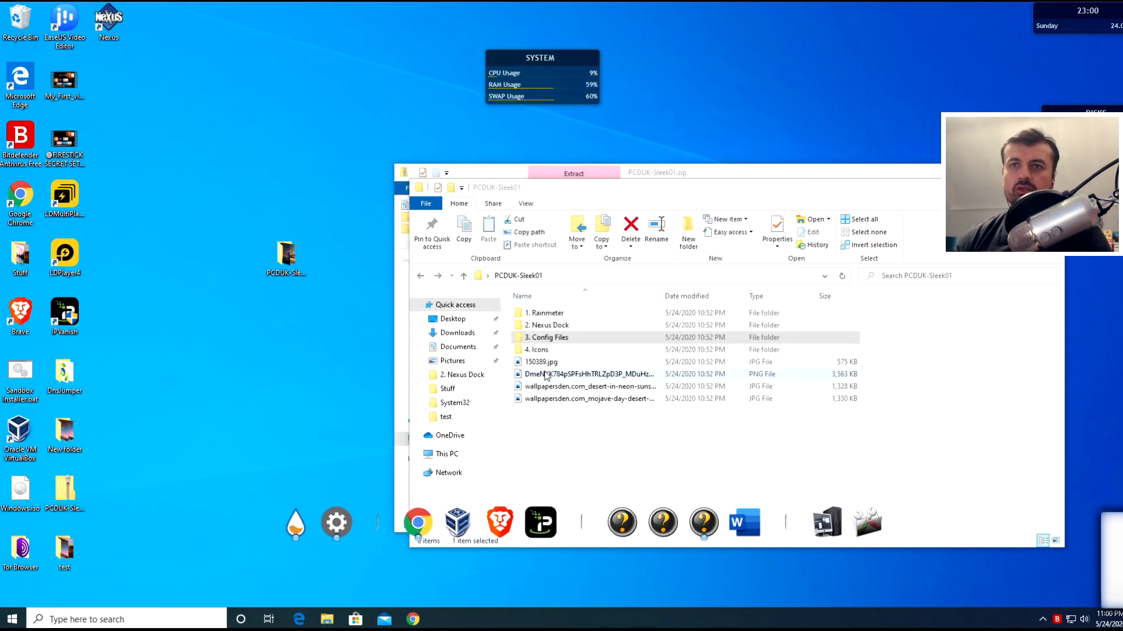
Install PCDUK_SLeeK1_0.1.rmskin from the 3. Config Files folder with its included layout applied, and close the skin's settings panel.
double_click(539, 338)
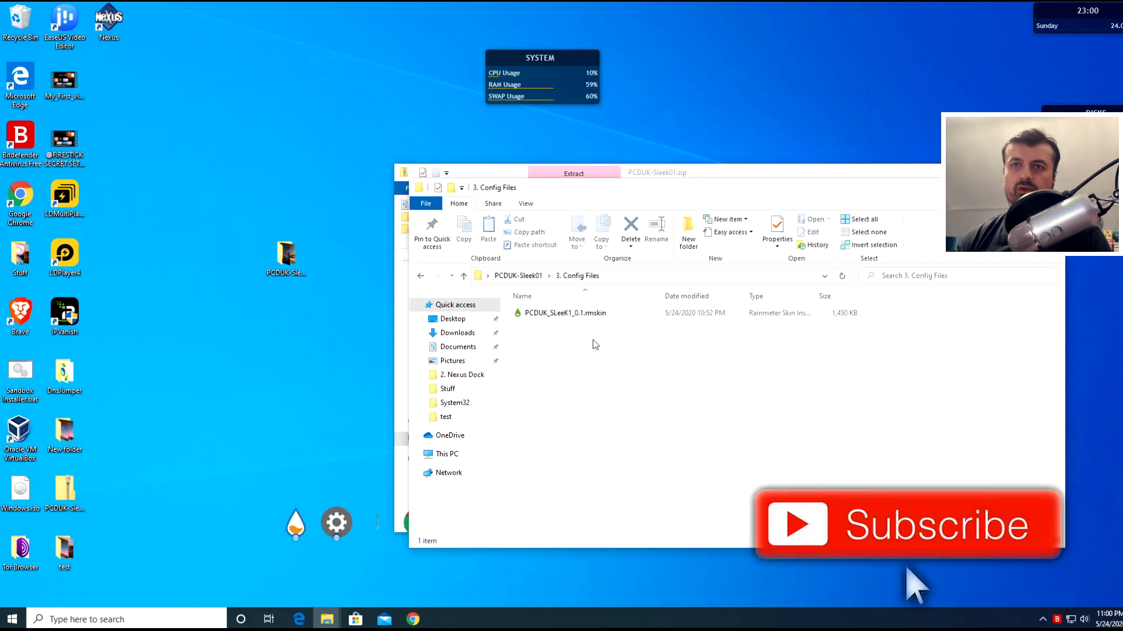
left_click(549, 321)
double_click(549, 318)
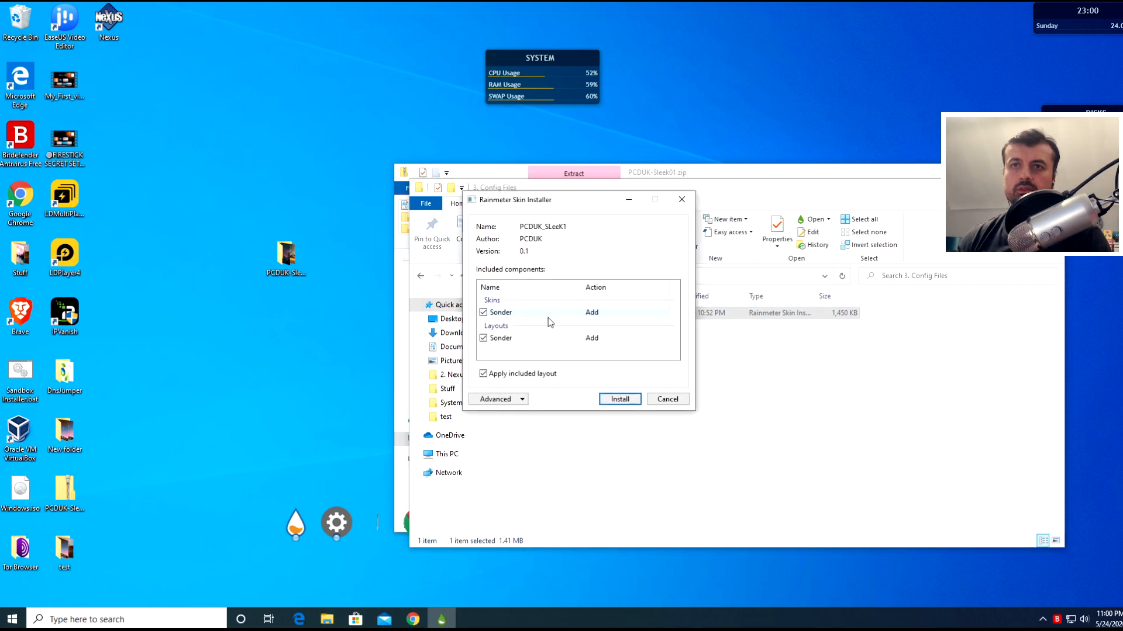
left_click(627, 400)
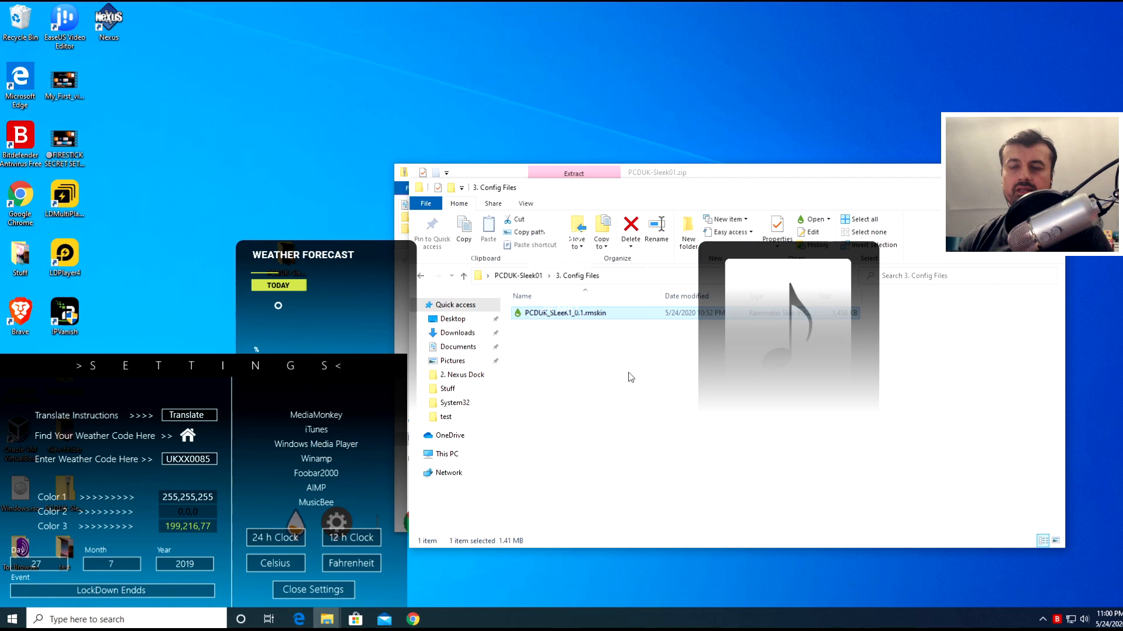
left_click(313, 590)
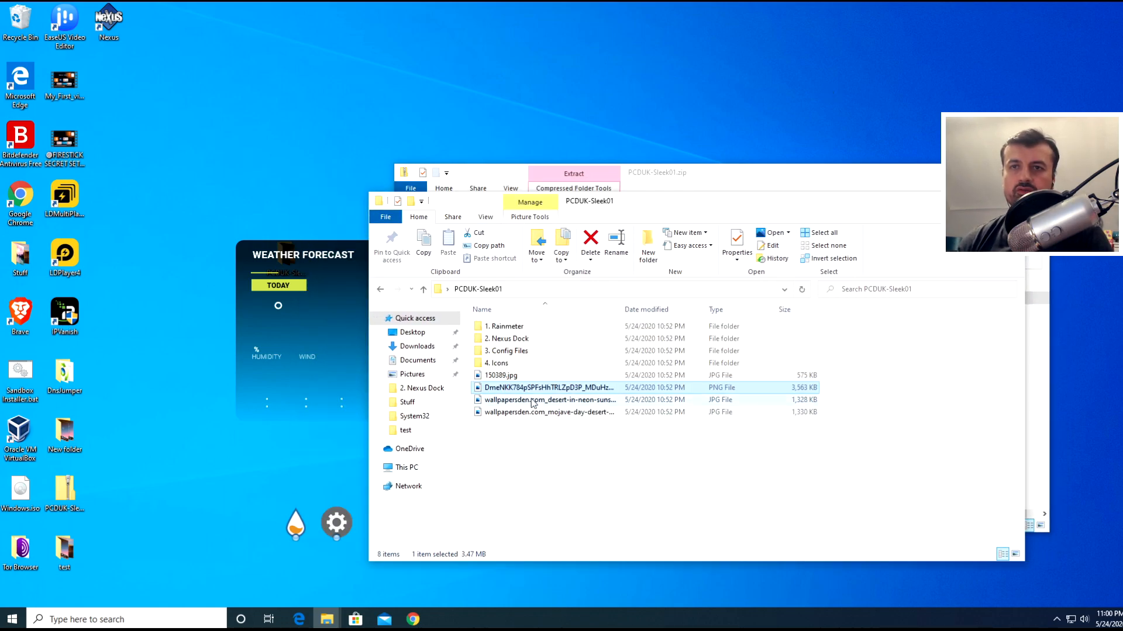
Set the desert-in-neon-sunset image from the PCDUK-Sleek01 folder as the desktop background, close the image and show the desktop.
double_click(532, 401)
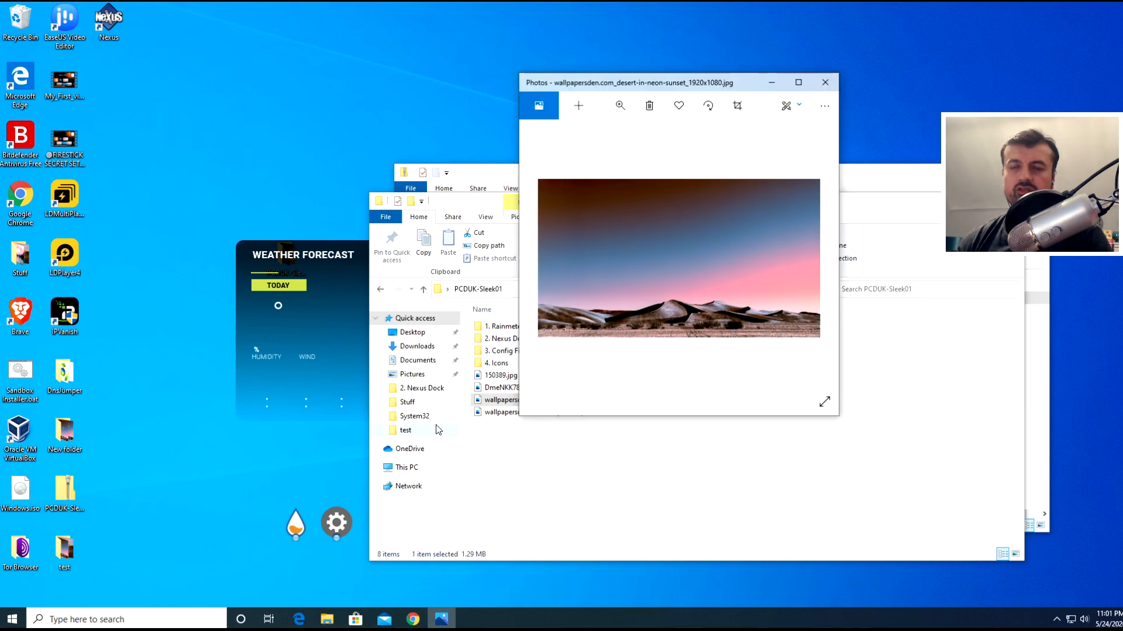
right_click(673, 262)
mouse_move(741, 520)
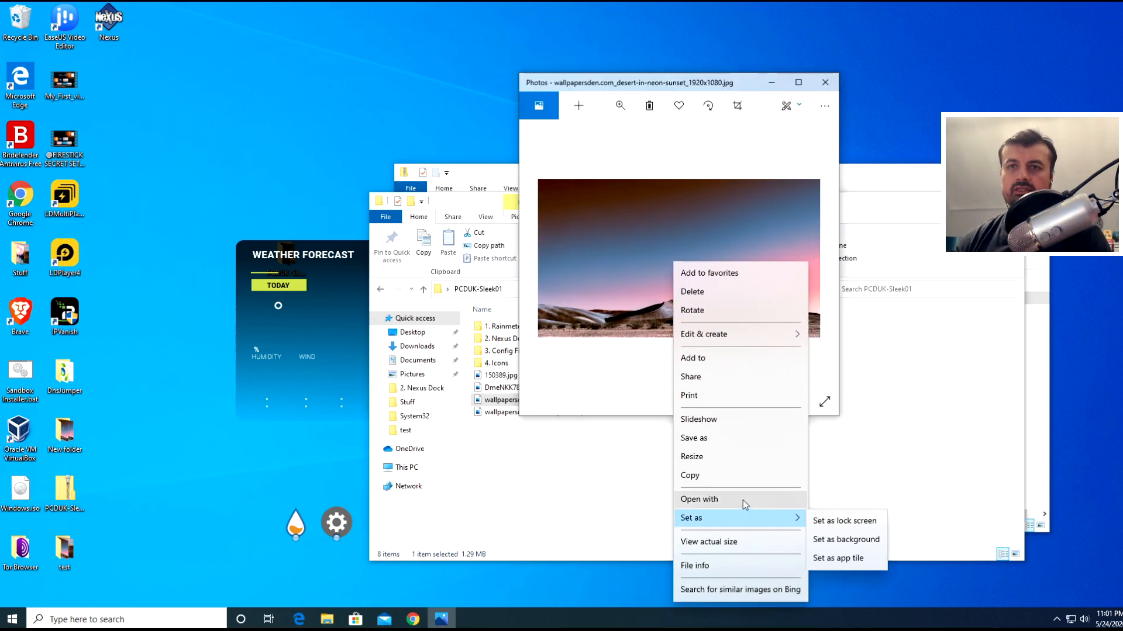
left_click(833, 543)
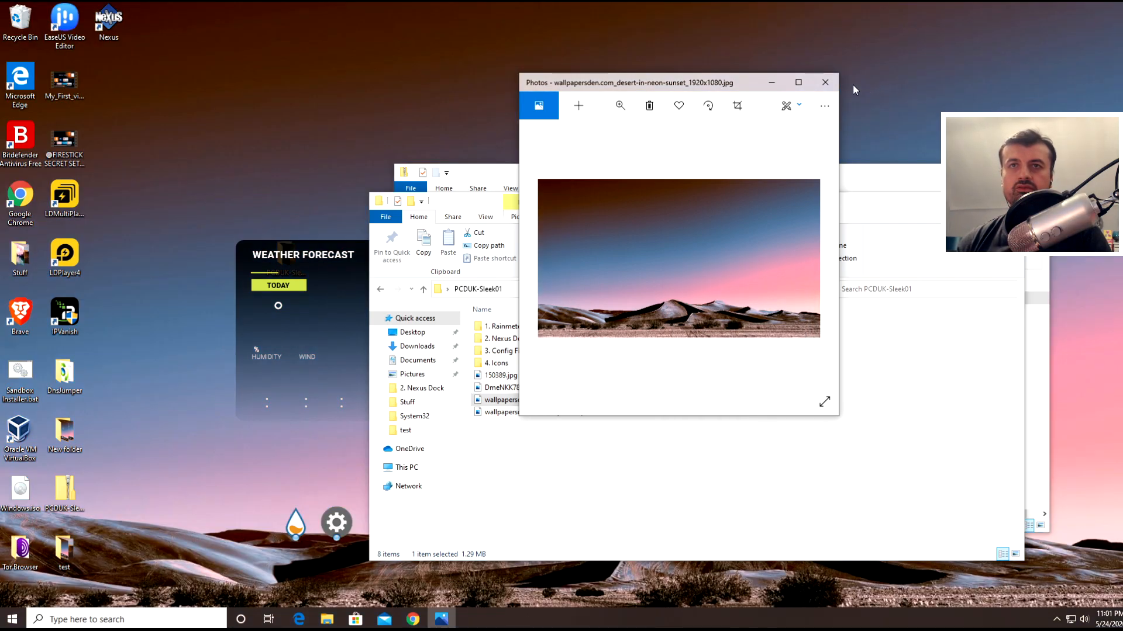
left_click(828, 84)
key("super+d")
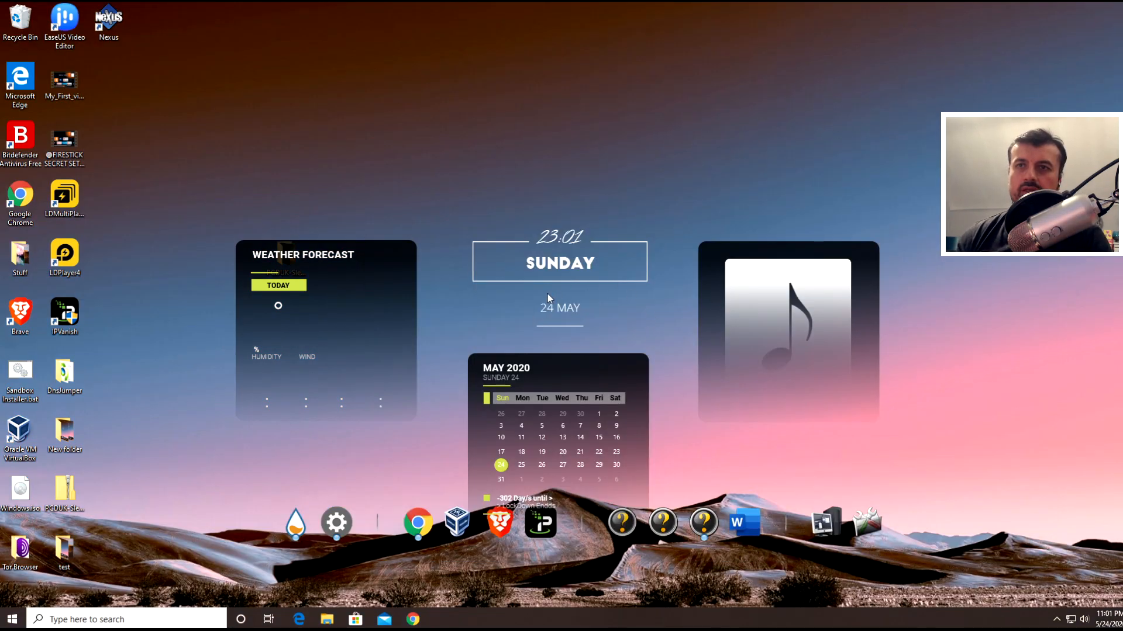
Hide all the desktop icons.
right_click(248, 126)
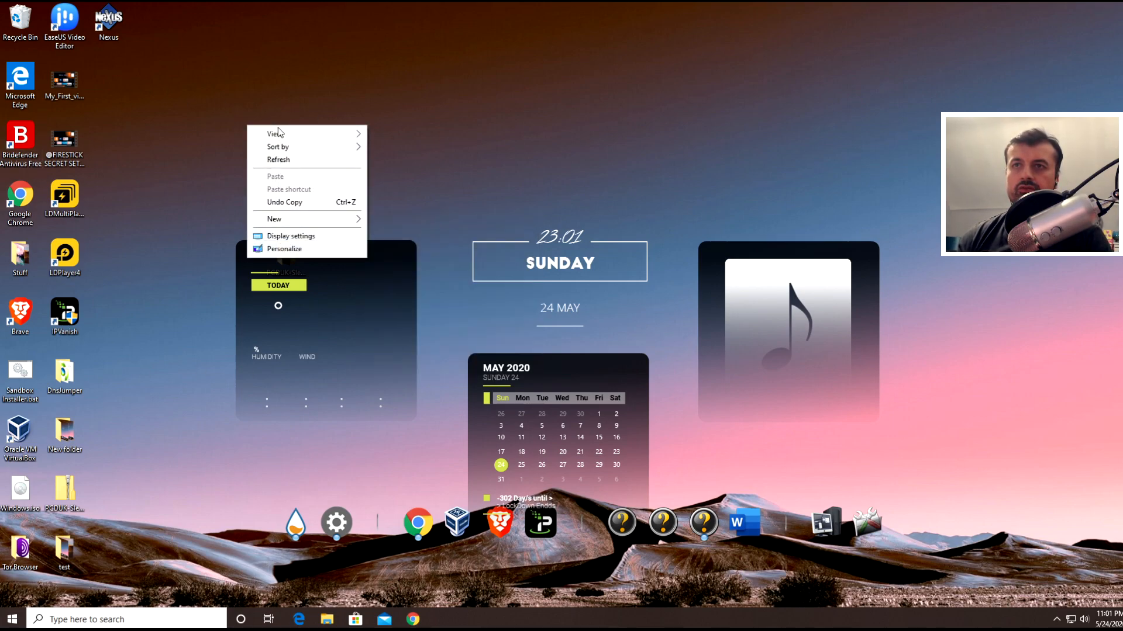
mouse_move(279, 135)
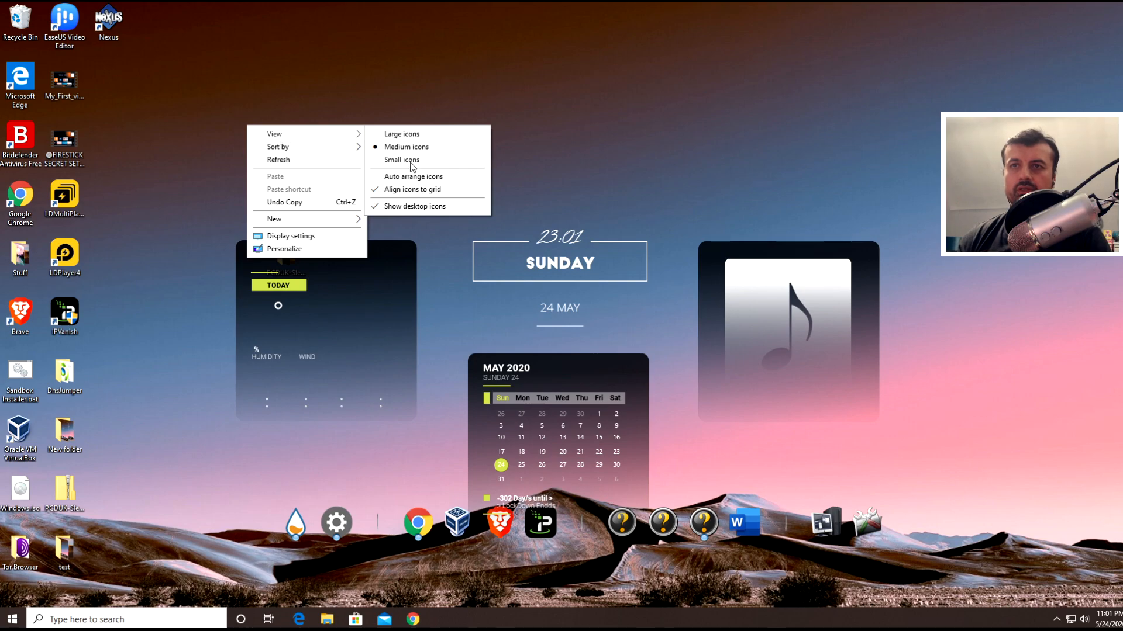
left_click(407, 208)
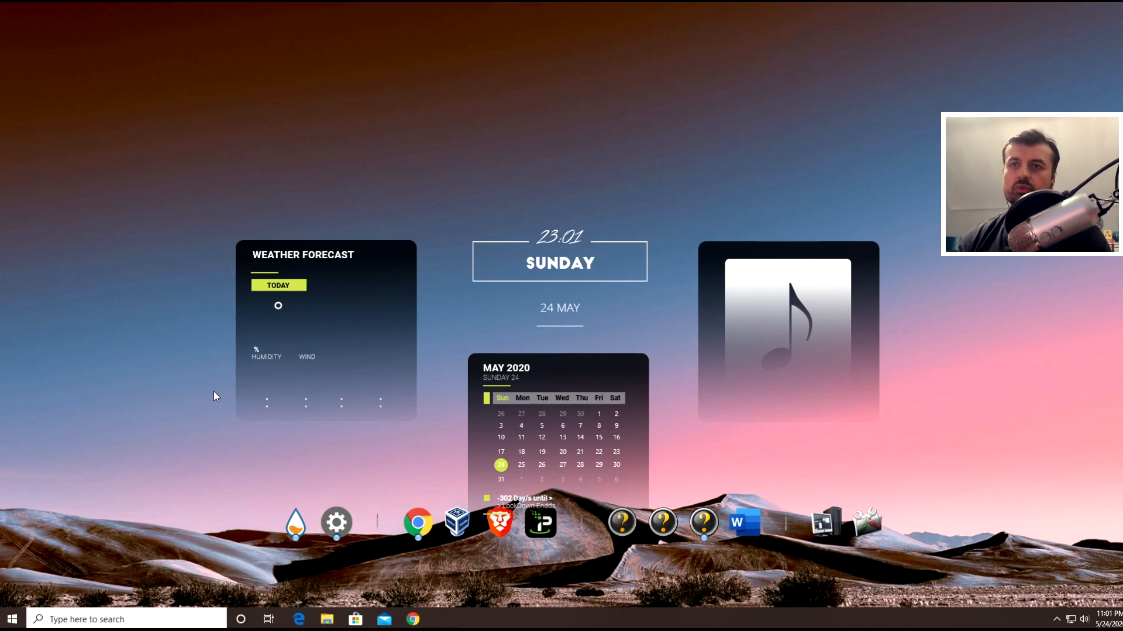
Unload the Weather Forecast skin and move the calendar skin to the right edge of the desktop.
right_click(335, 314)
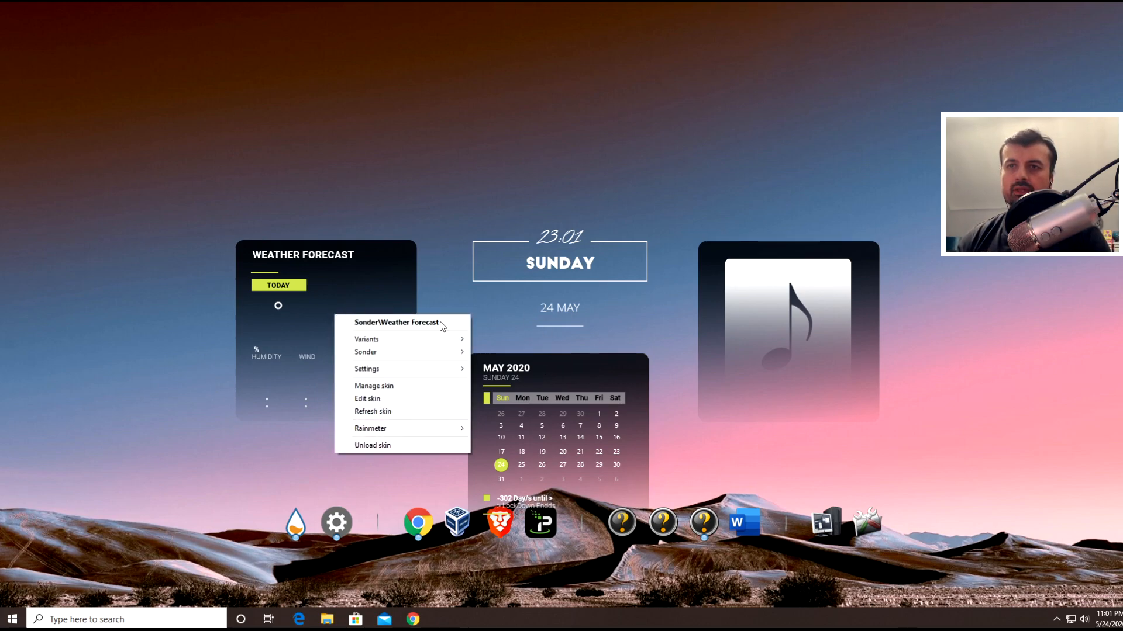
left_click(401, 444)
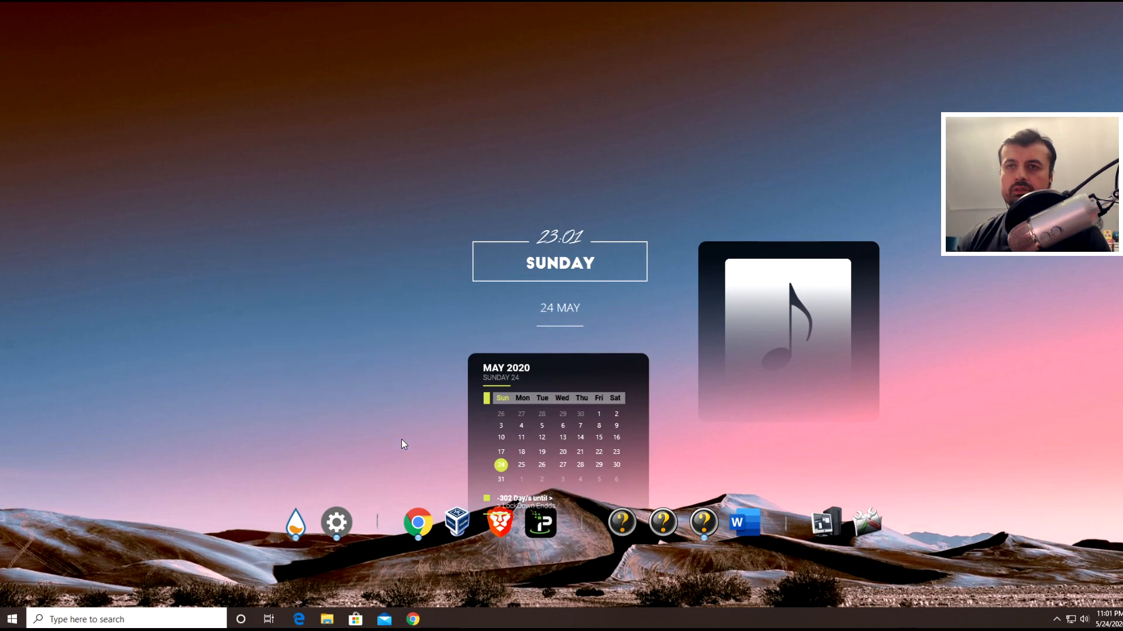
right_click(564, 417)
left_click_drag(536, 399, 1003, 315)
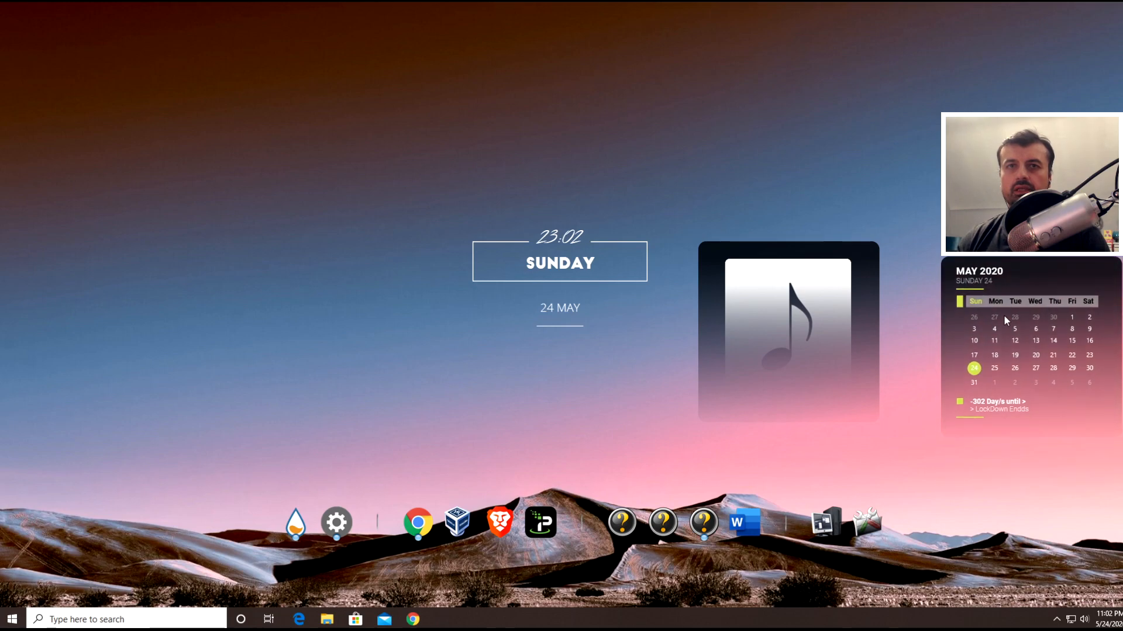
Unload the Sonder Music Info skin from the desktop.
right_click(789, 328)
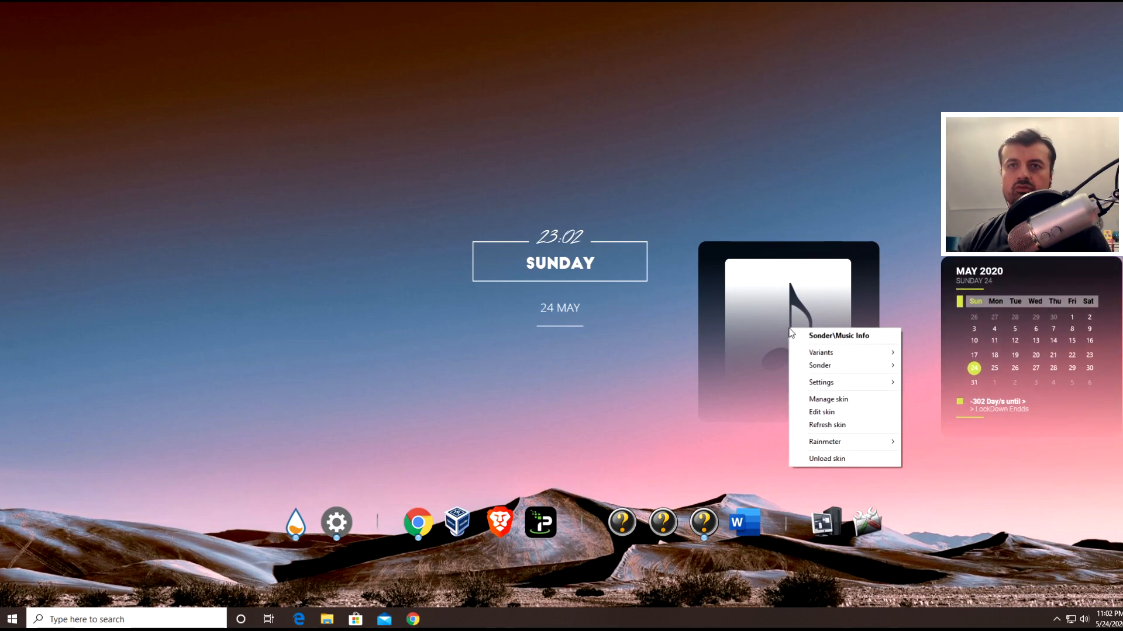
left_click(826, 458)
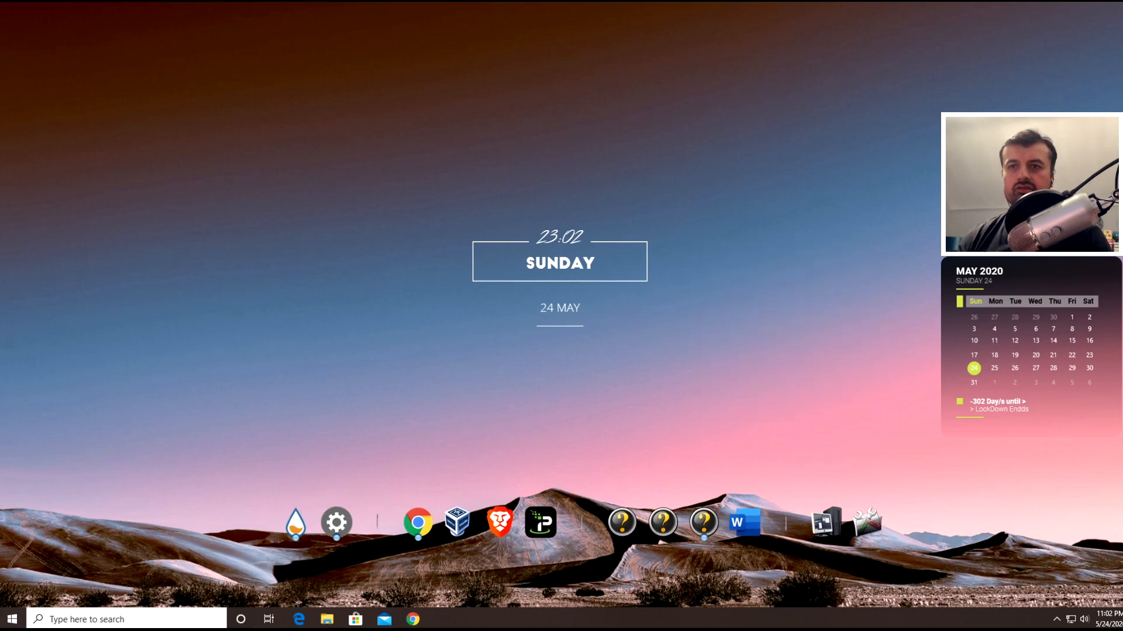
Set the taskbar to hide automatically in desktop mode and close the taskbar settings.
right_click(474, 626)
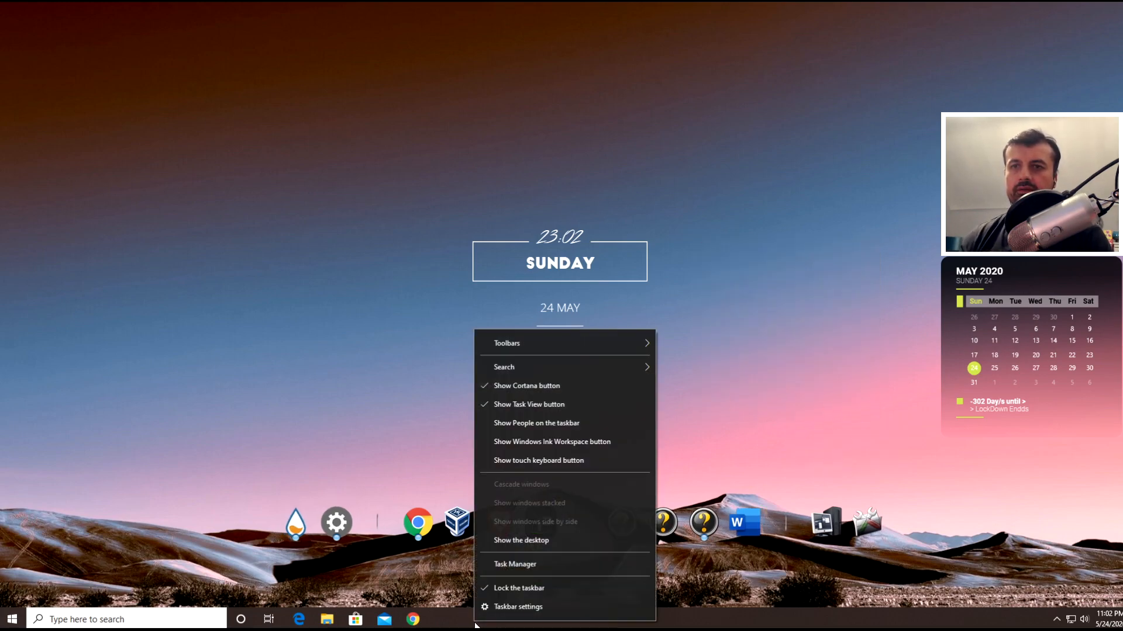
left_click(540, 609)
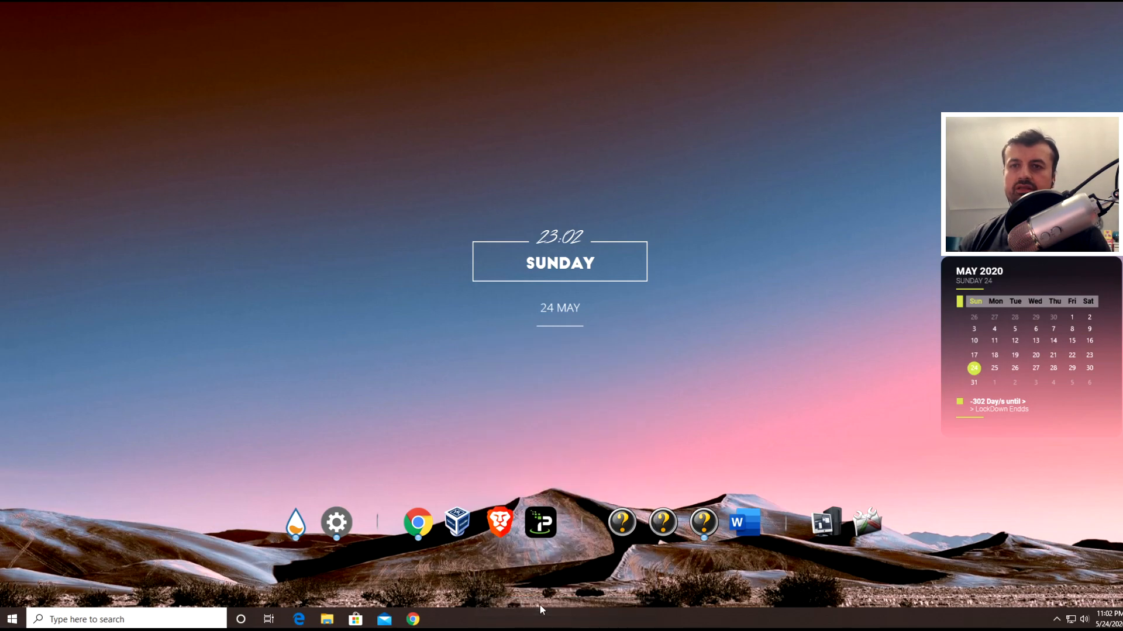
left_click_drag(839, 93, 582, 107)
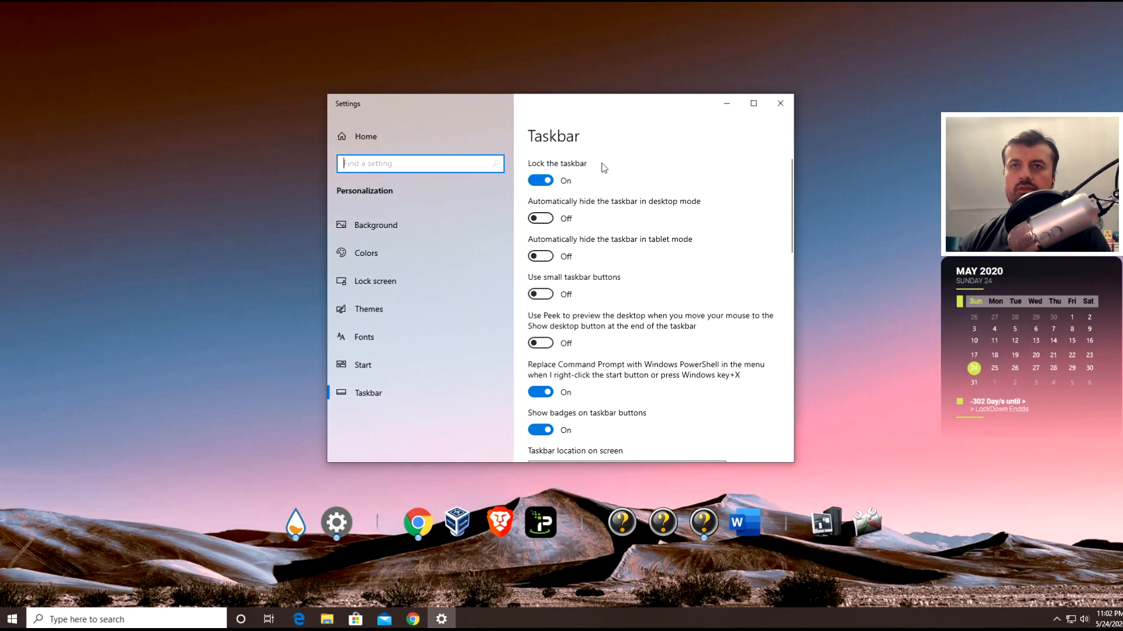
left_click(539, 219)
left_click(780, 103)
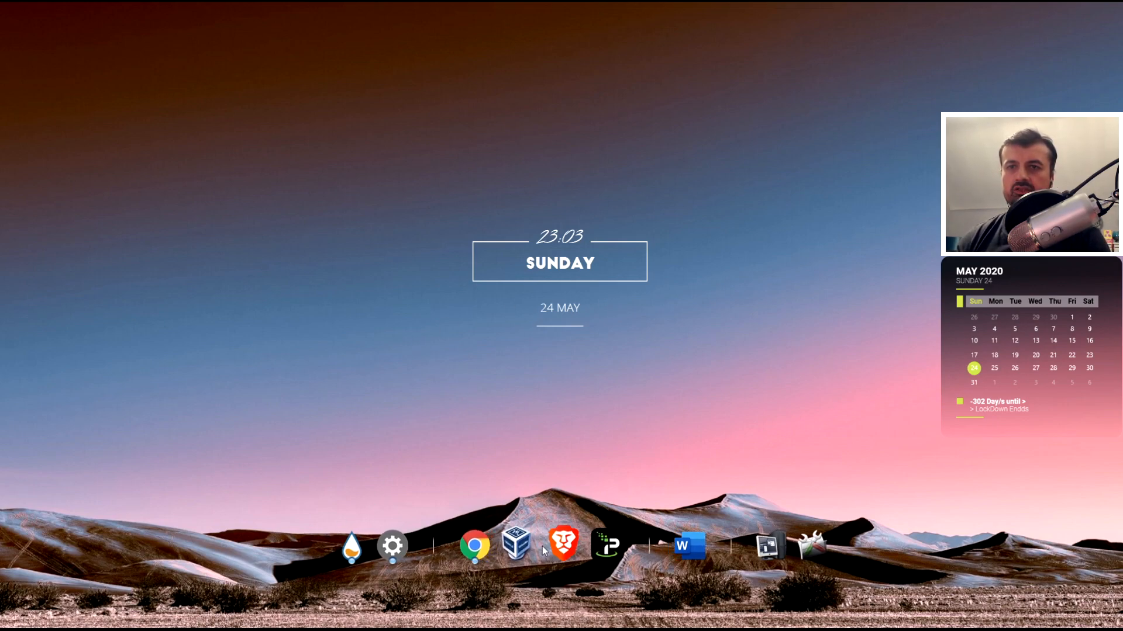
Test the dock by opening Chrome and minimizing it, and move the clock skin slightly higher on the desktop.
left_click(479, 547)
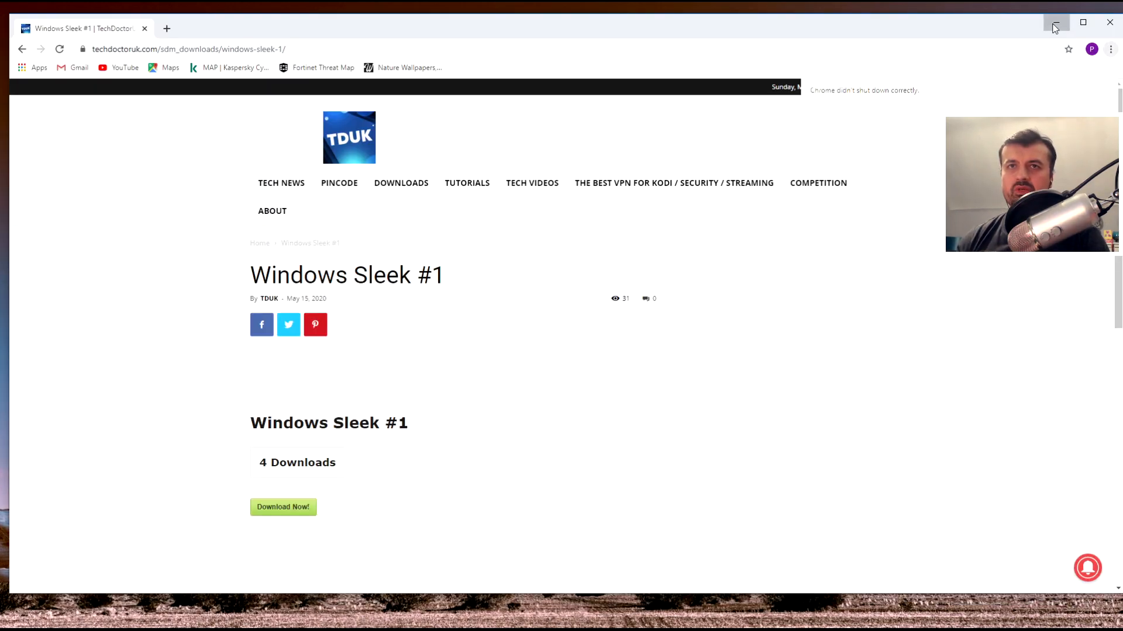
left_click(1054, 27)
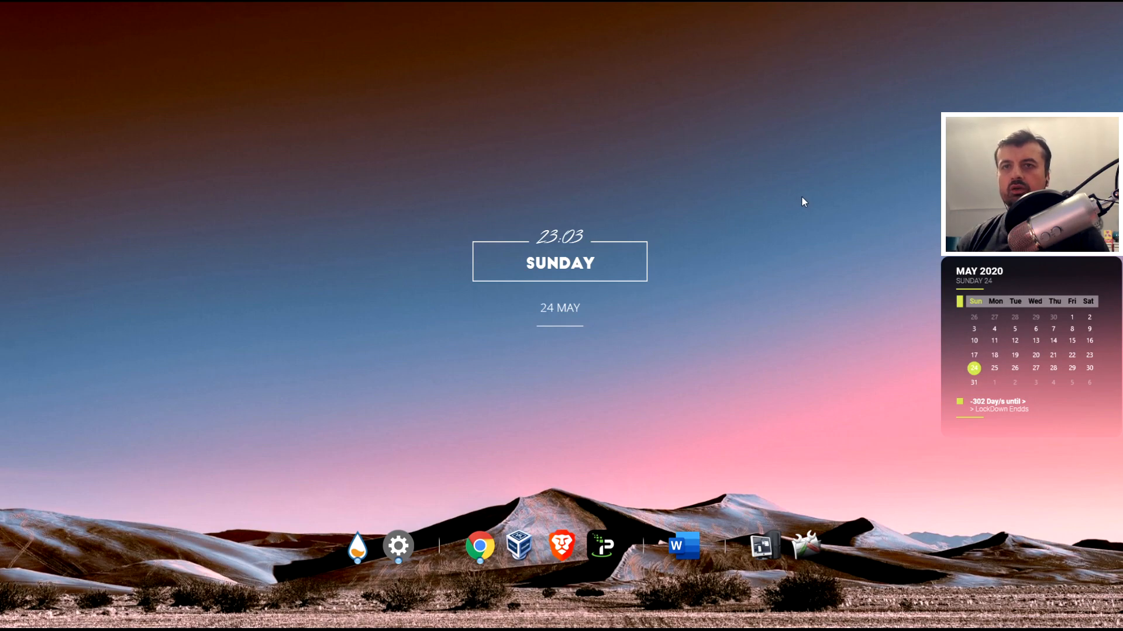
left_click_drag(552, 242, 555, 222)
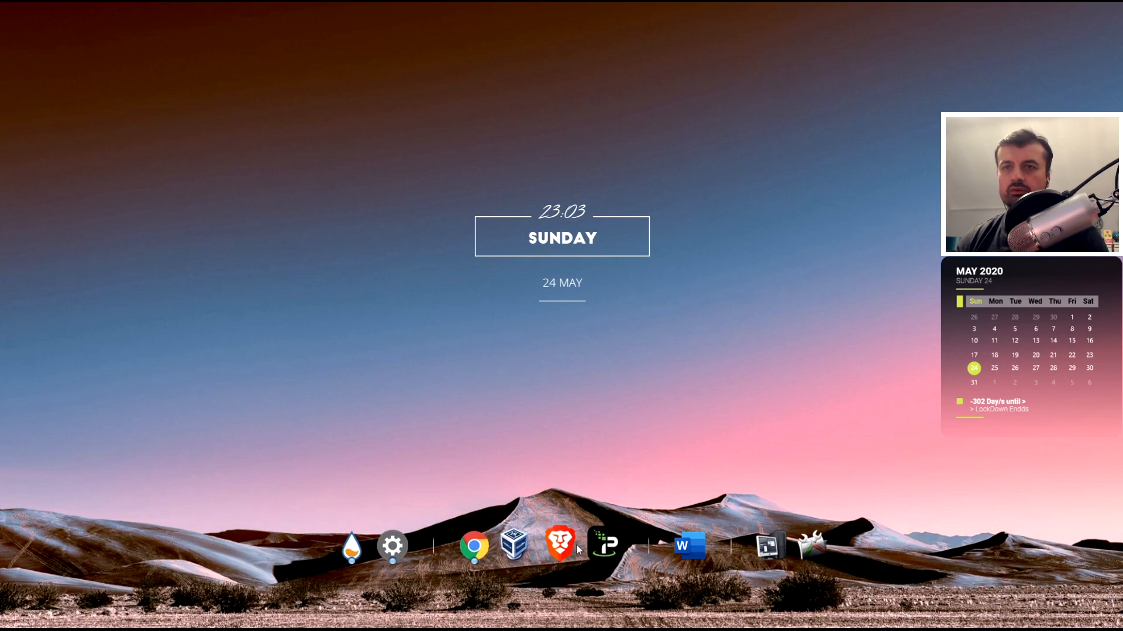
Set the Nexus dock's mouseover effect to Squish in its preferences, apply the change and close the preferences.
right_click(476, 548)
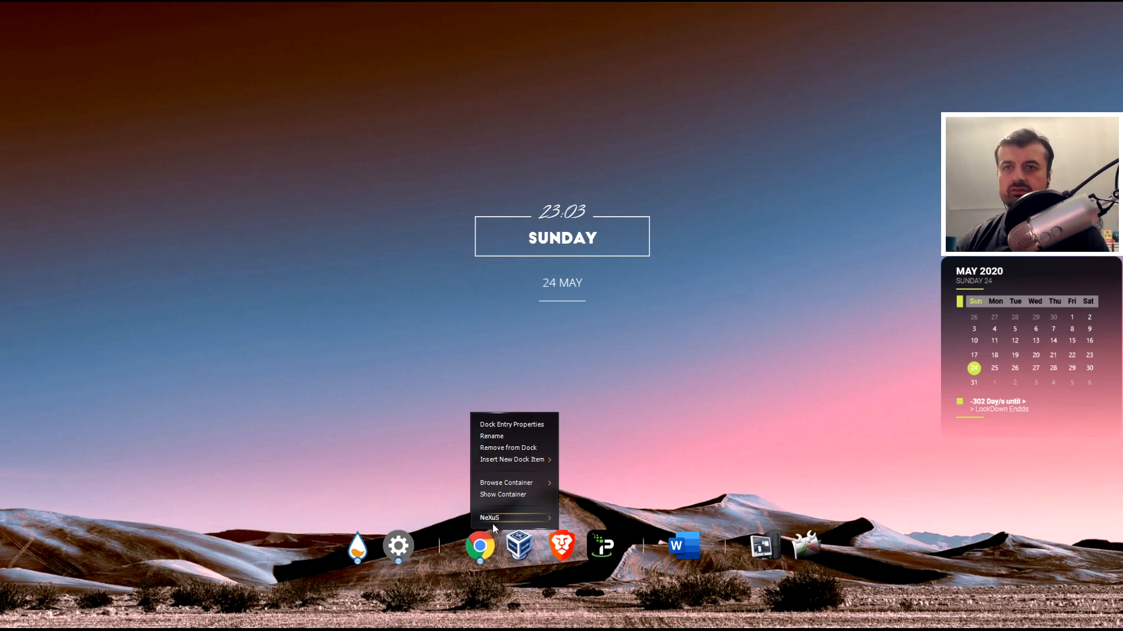
mouse_move(492, 524)
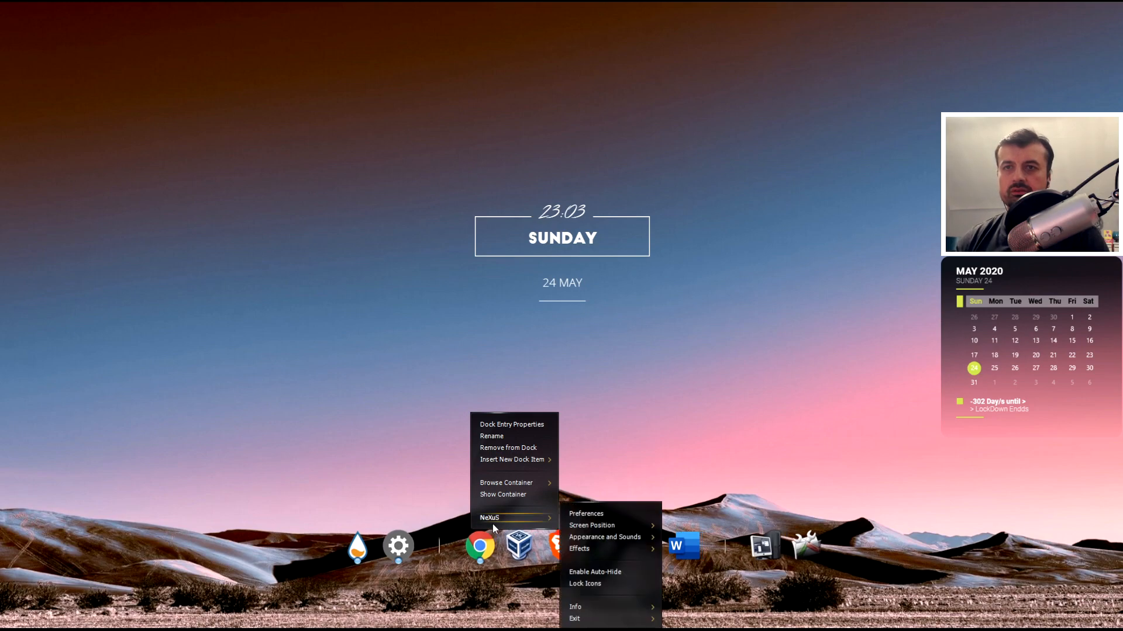
left_click(586, 514)
left_click(520, 202)
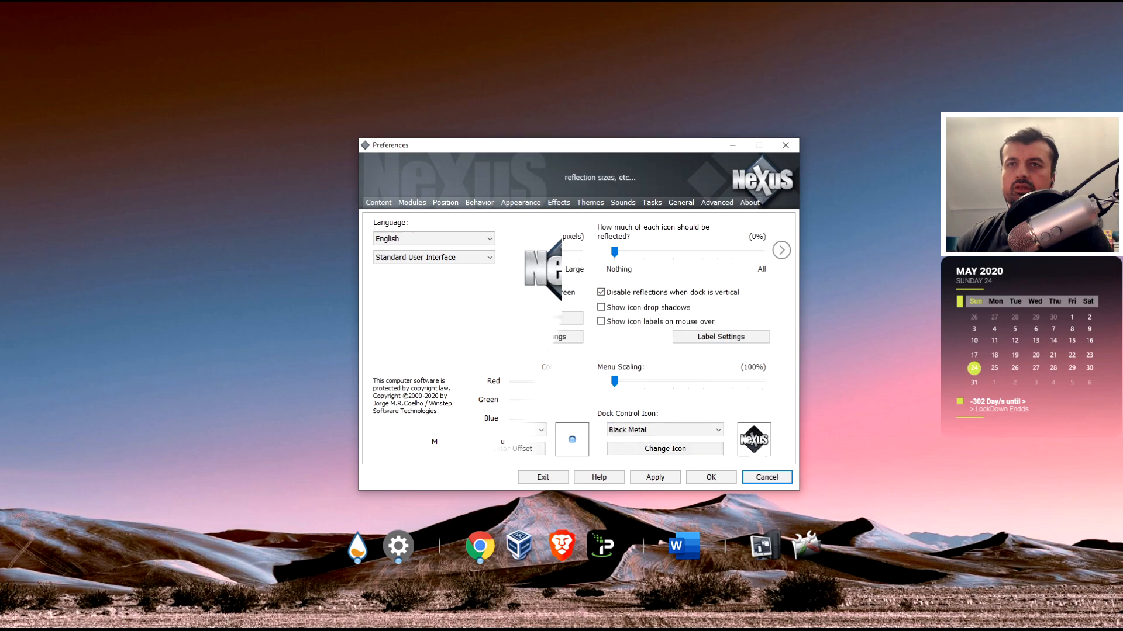
left_click(558, 202)
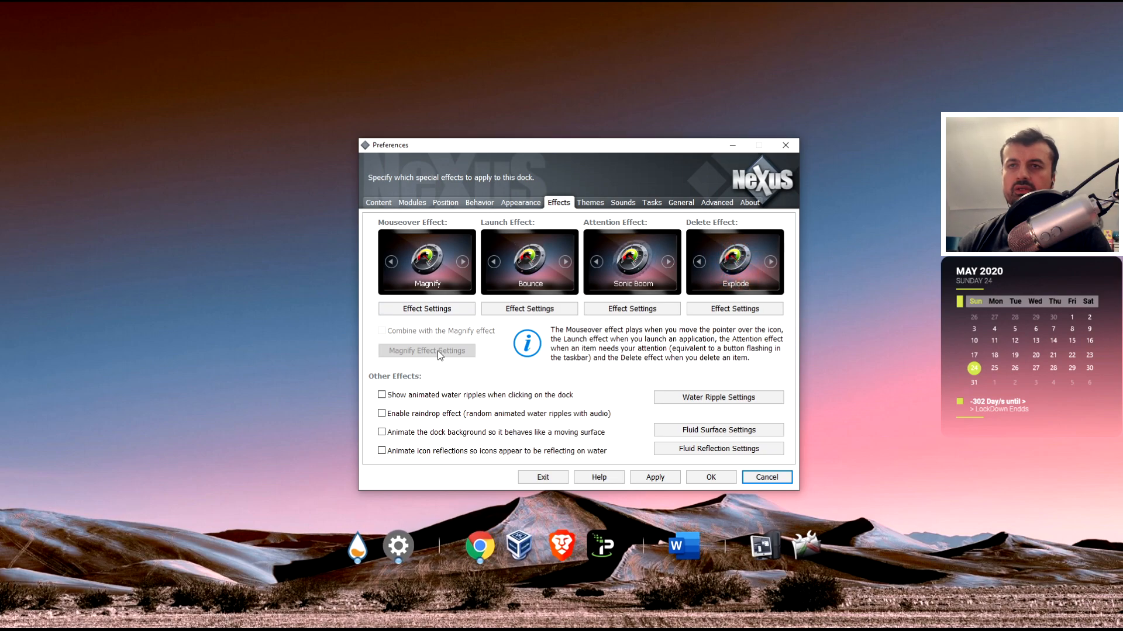
left_click(463, 263)
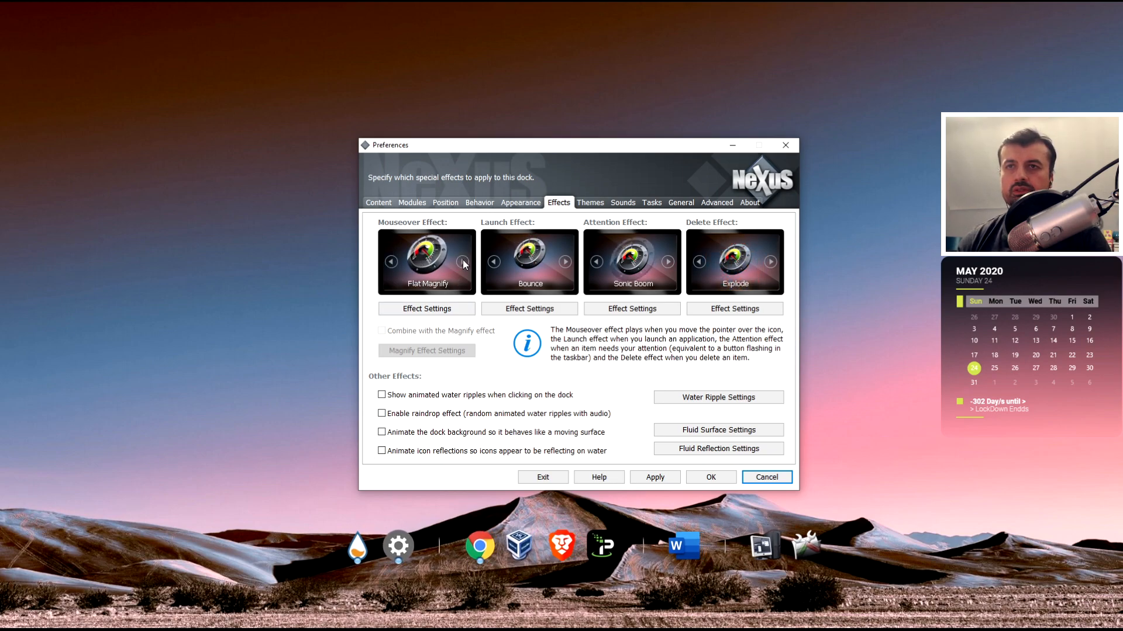
left_click(462, 263)
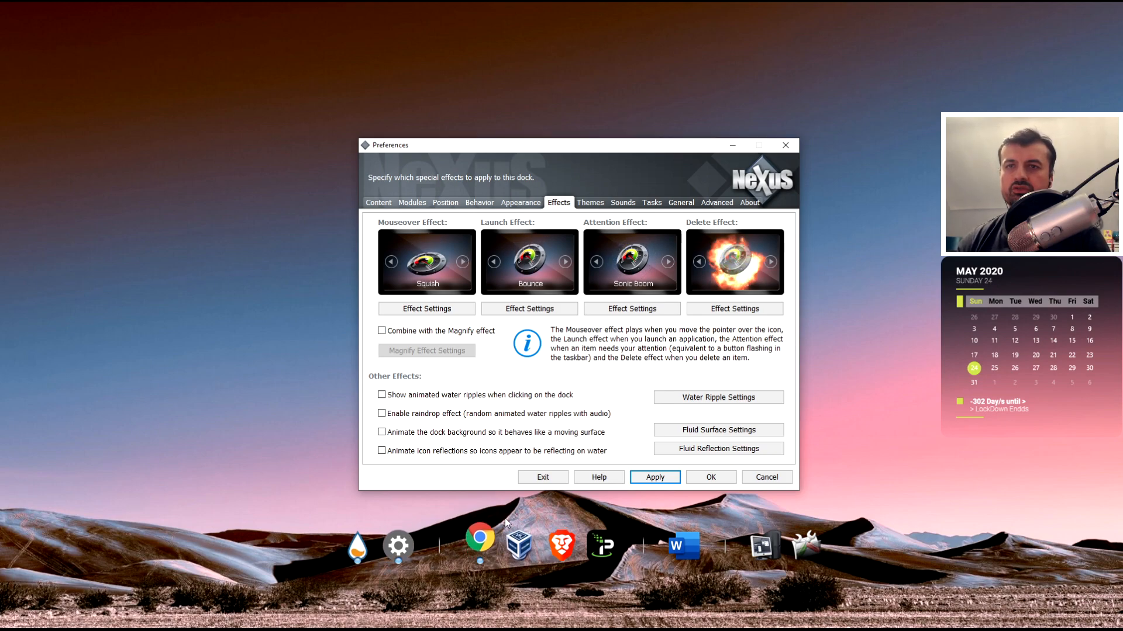
left_click(654, 477)
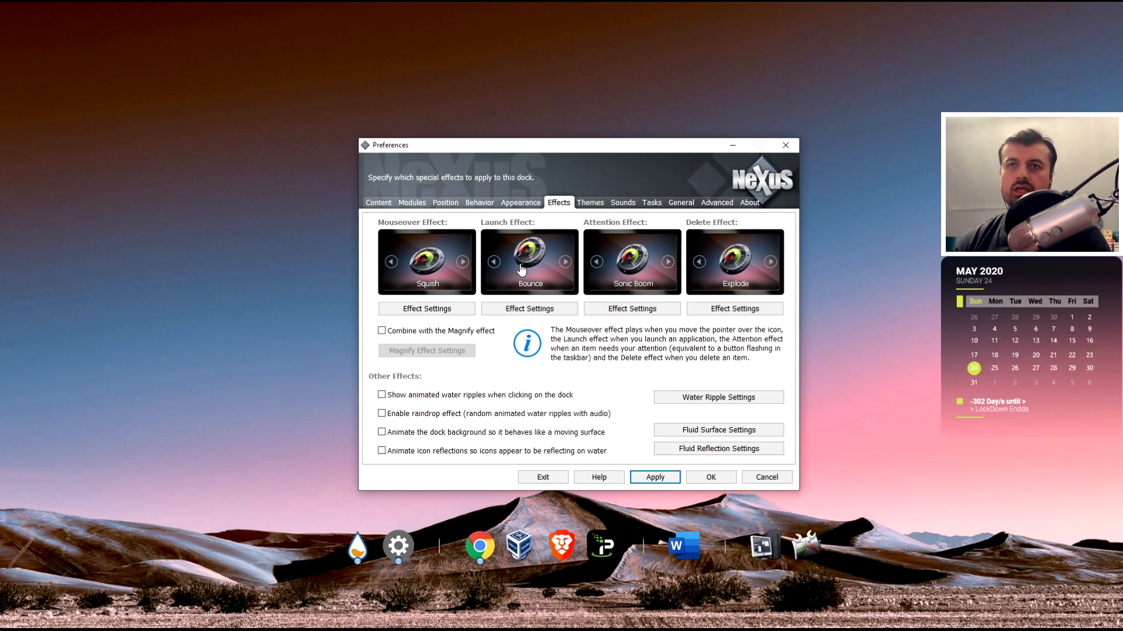
left_click(666, 477)
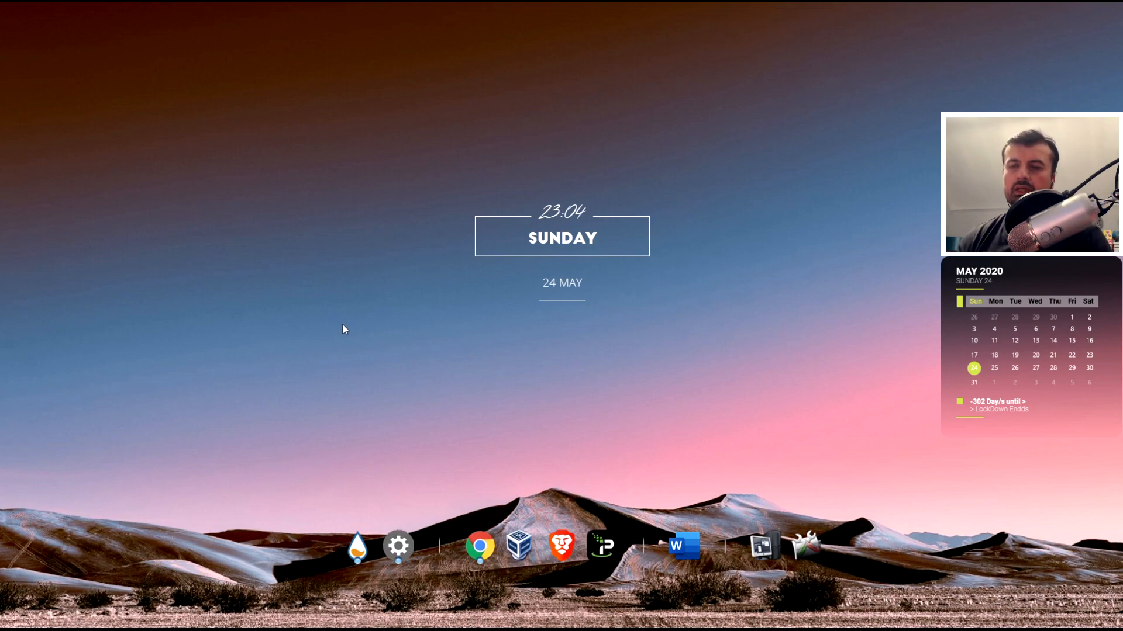
Set 150389.jpg from the PCDUK-Sleek01 folder as the desktop background and minimize the folder window.
key("alt+Tab")
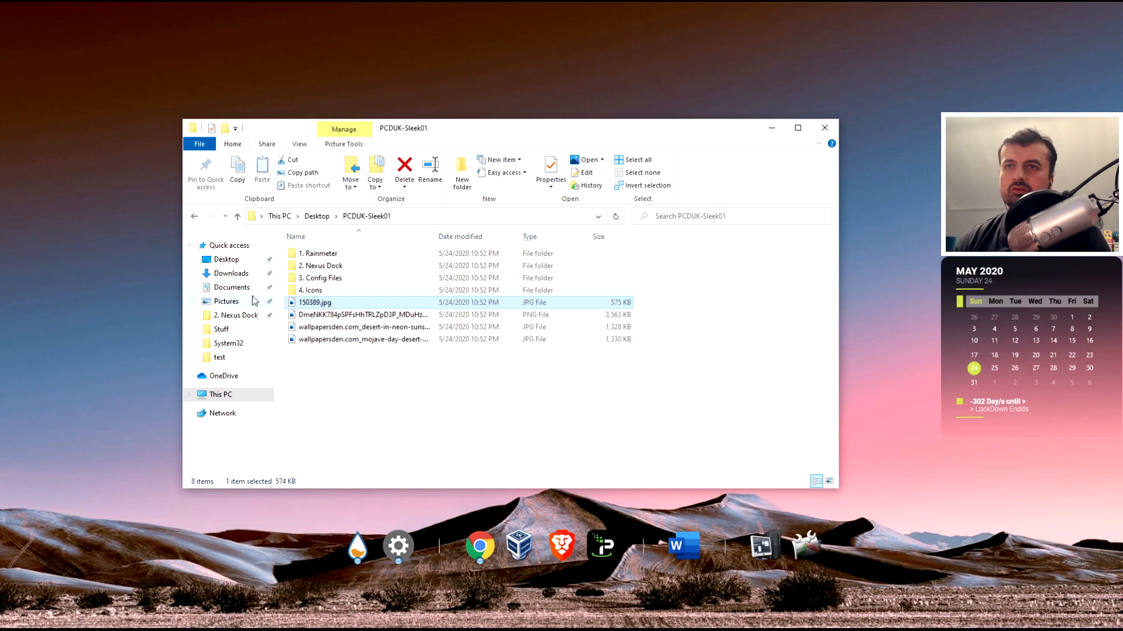
right_click(311, 308)
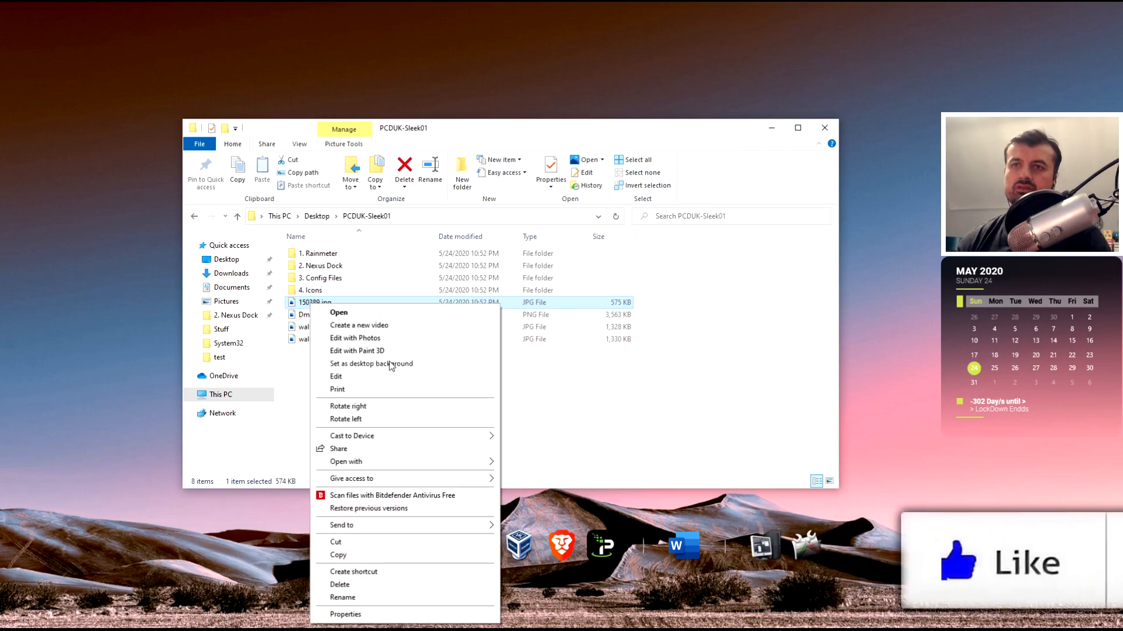
left_click(408, 365)
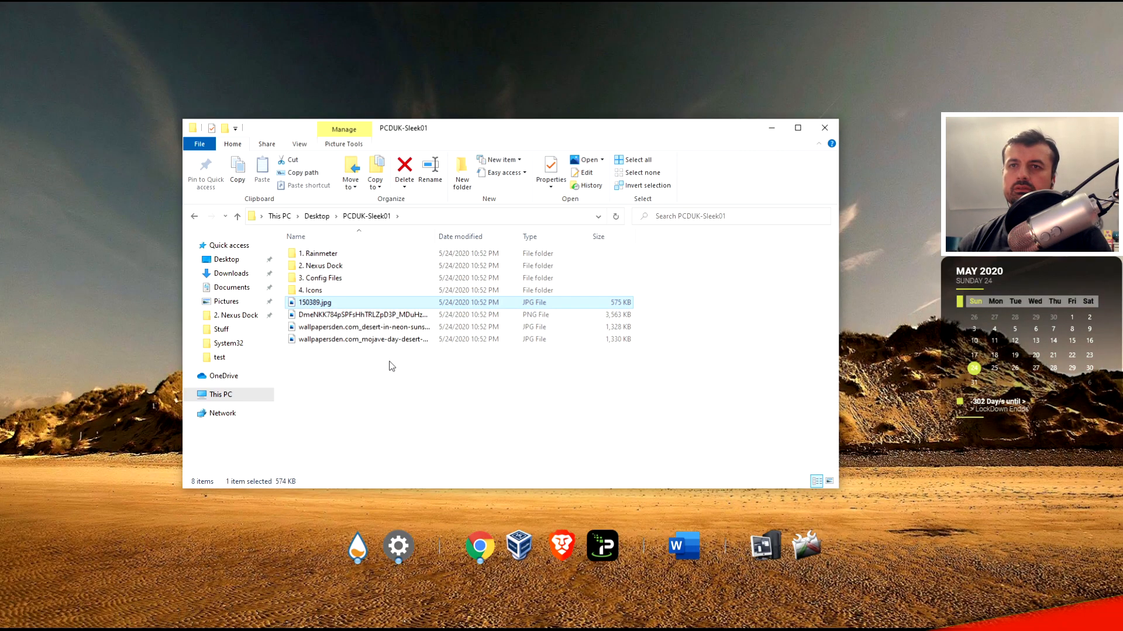
left_click(781, 128)
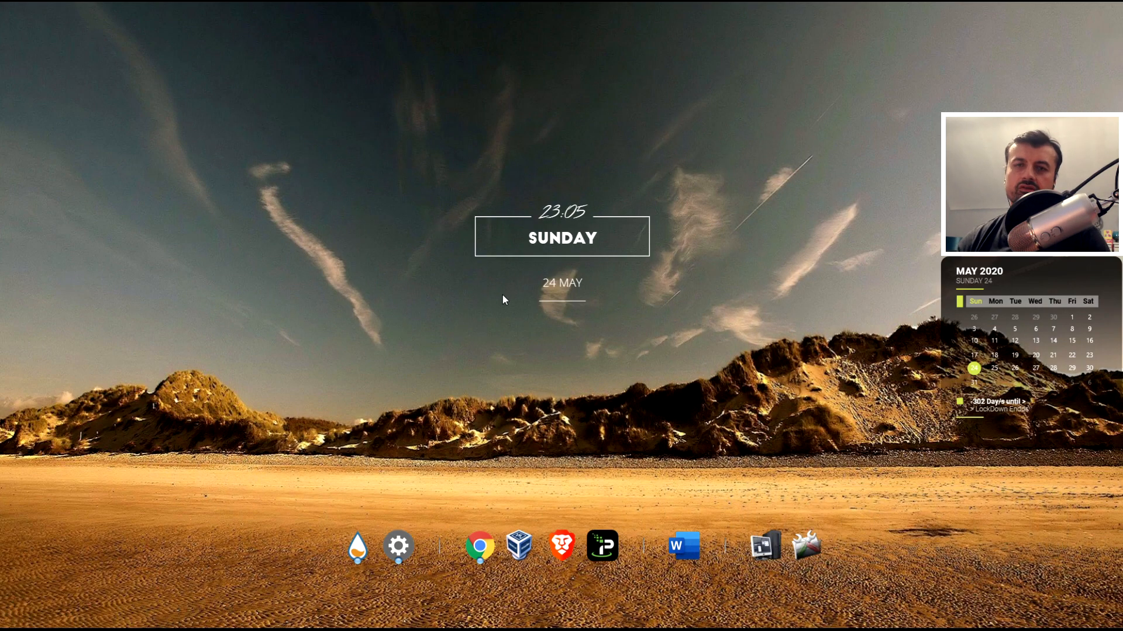